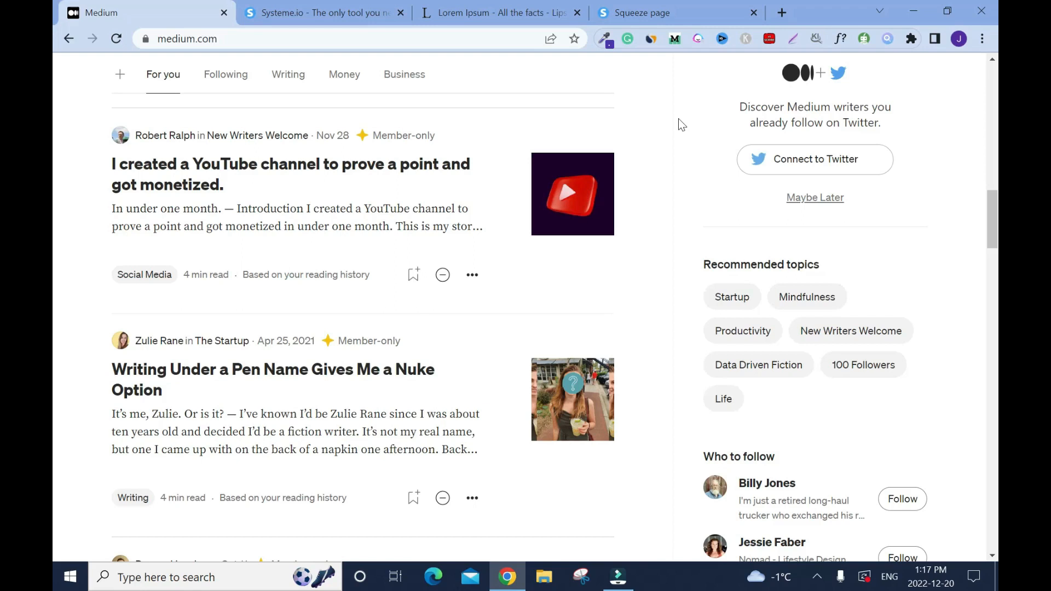
Look through the Systeme.io home page, from the headline down through the features, audience types and testimonials.
key(ctrl+Tab)
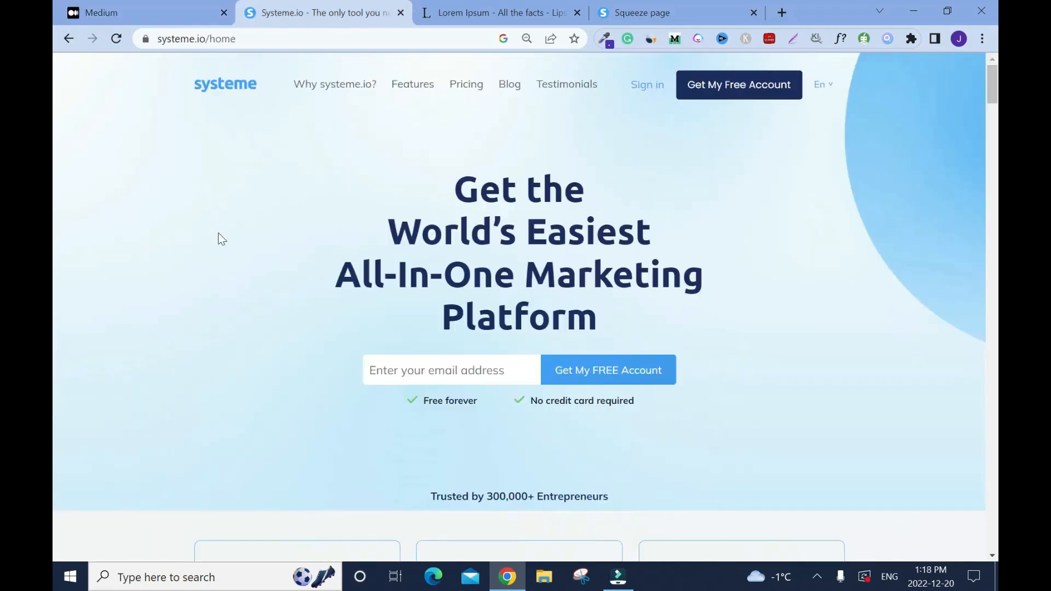
click(121, 11)
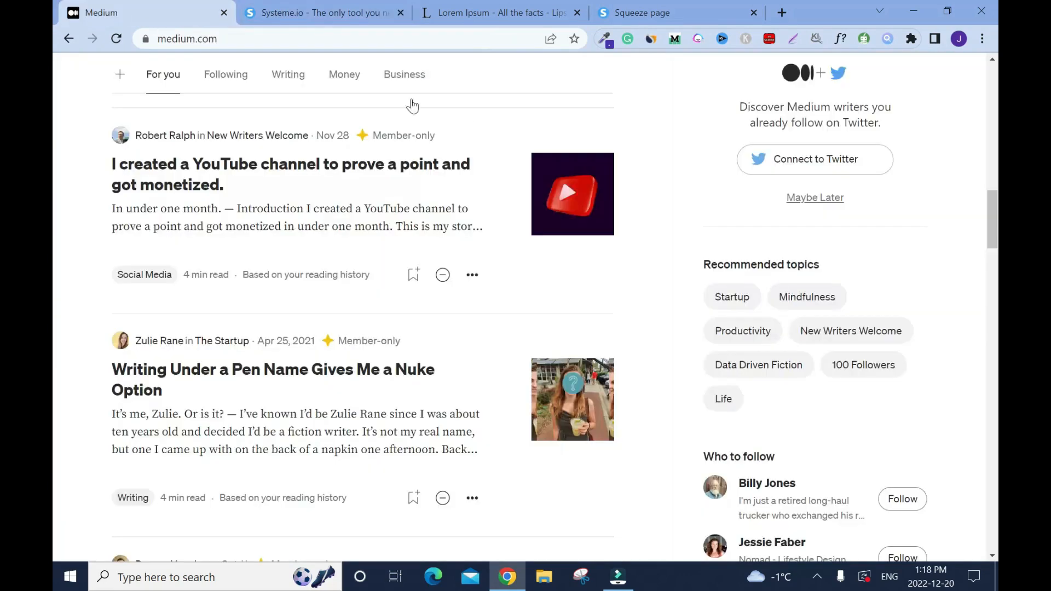
click(317, 12)
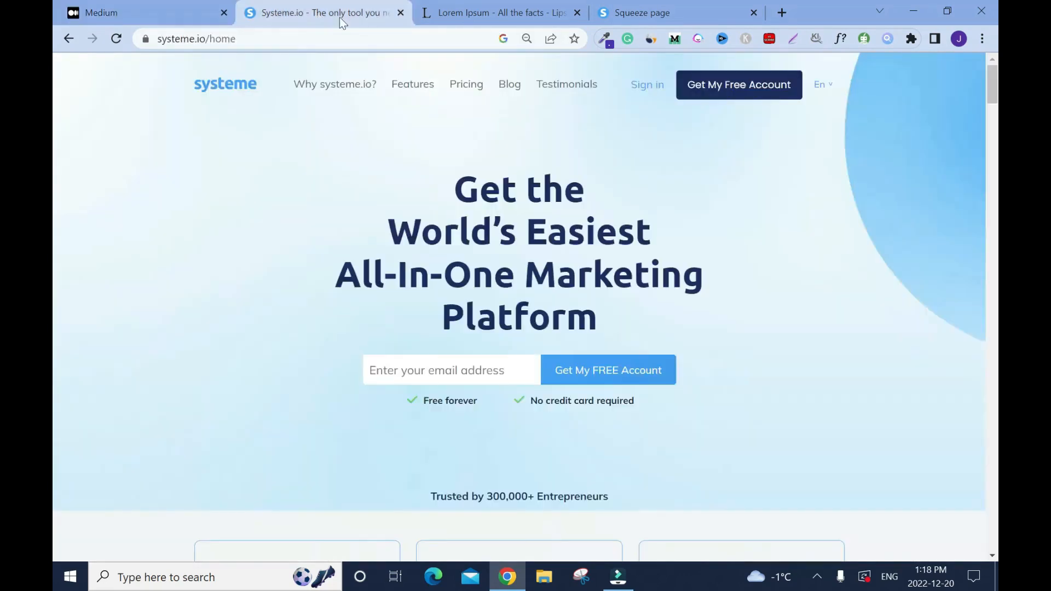
scroll(64, 99, down, 7)
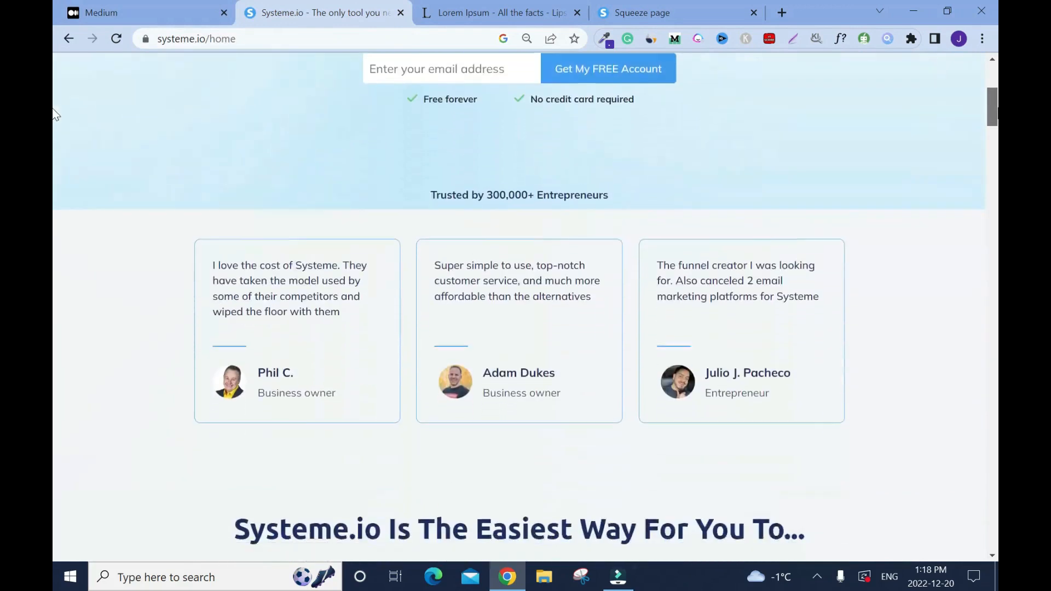
scroll(56, 297, down, 9)
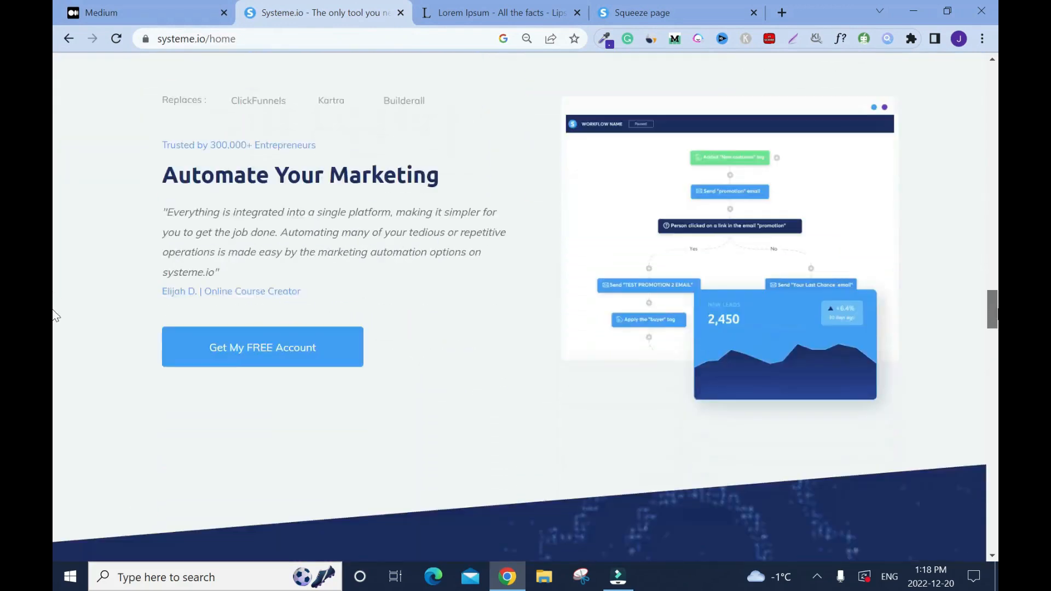
scroll(55, 323, down, 12)
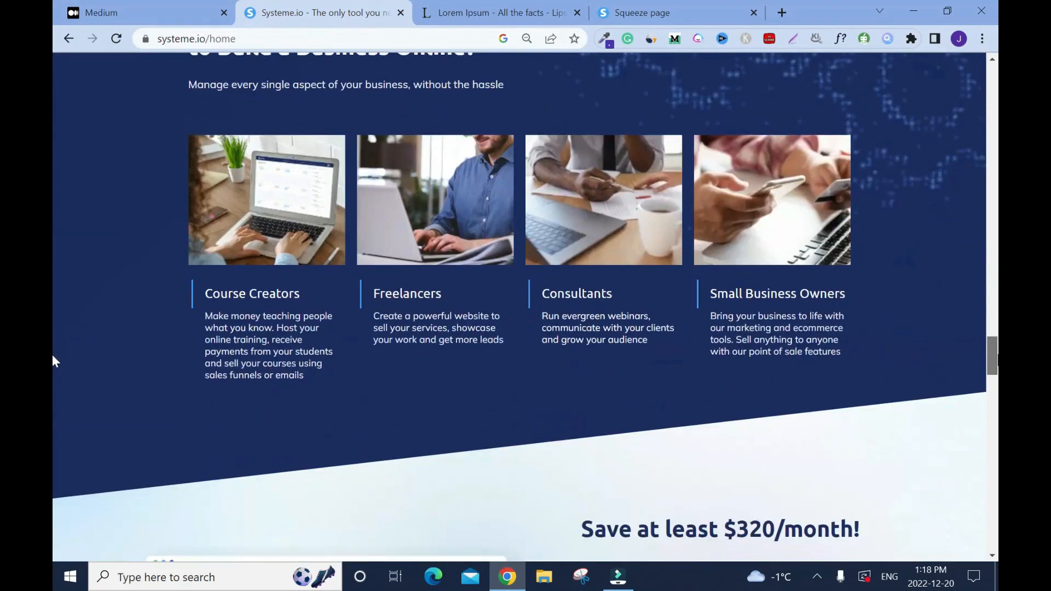
scroll(55, 376, down, 14)
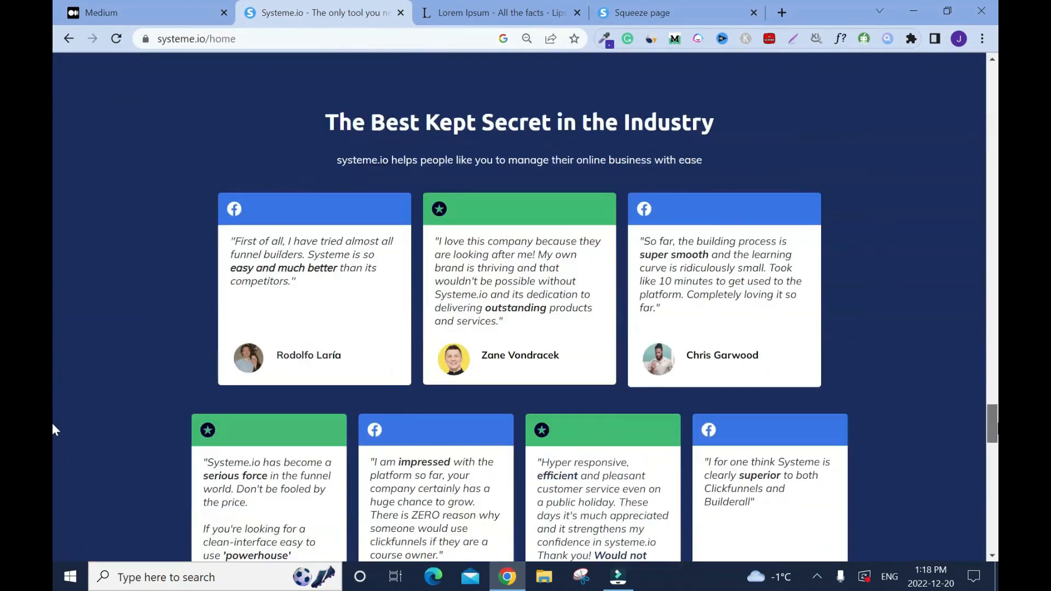
scroll(51, 423, down, 10)
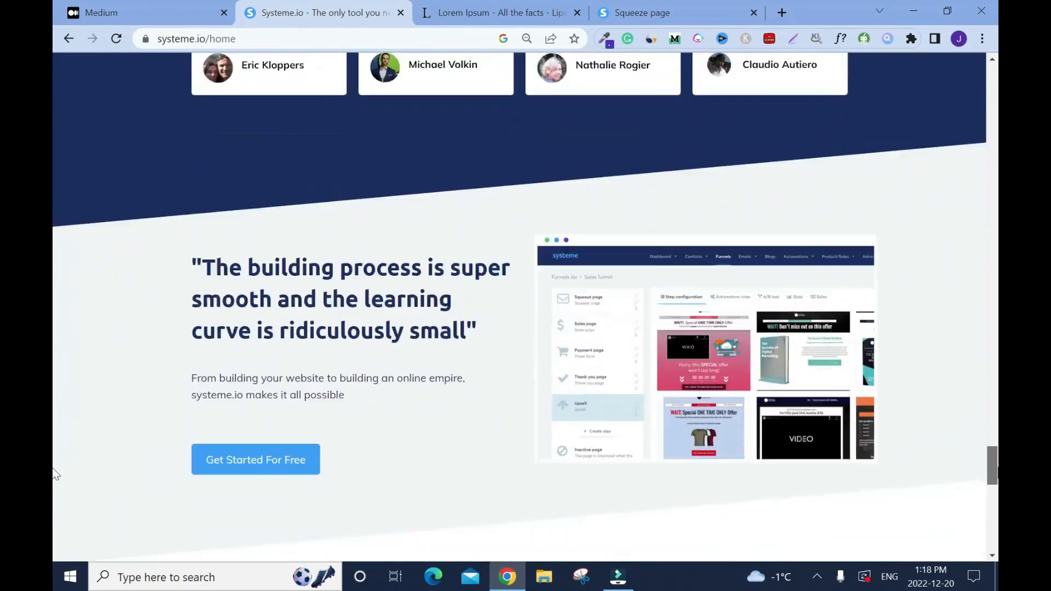
key(Home)
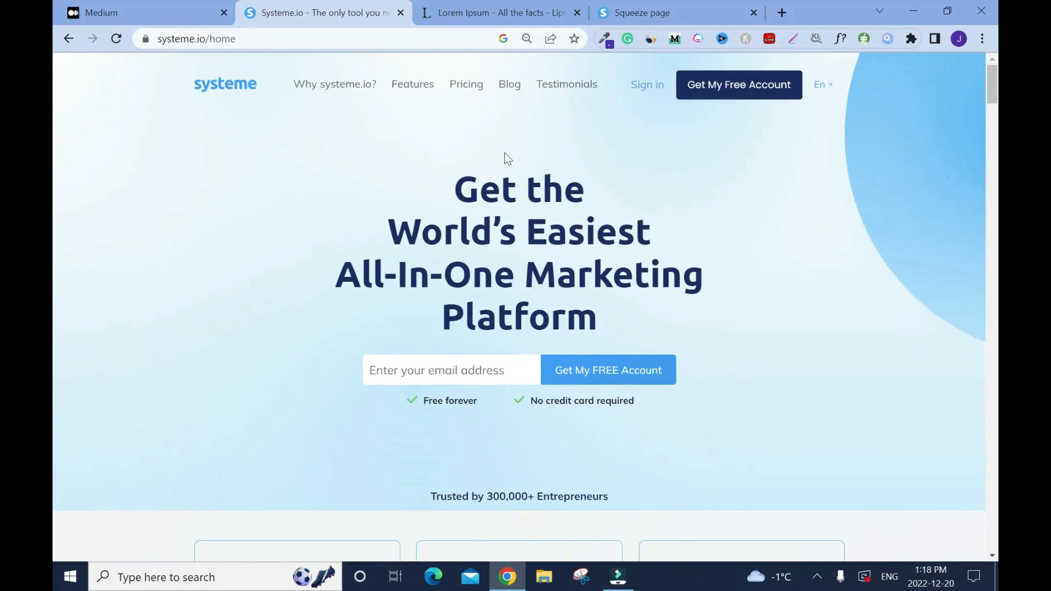
Start a new Medium story and title it "Why I Like Systemeio for My Online Business".
key(ctrl+shift+Tab)
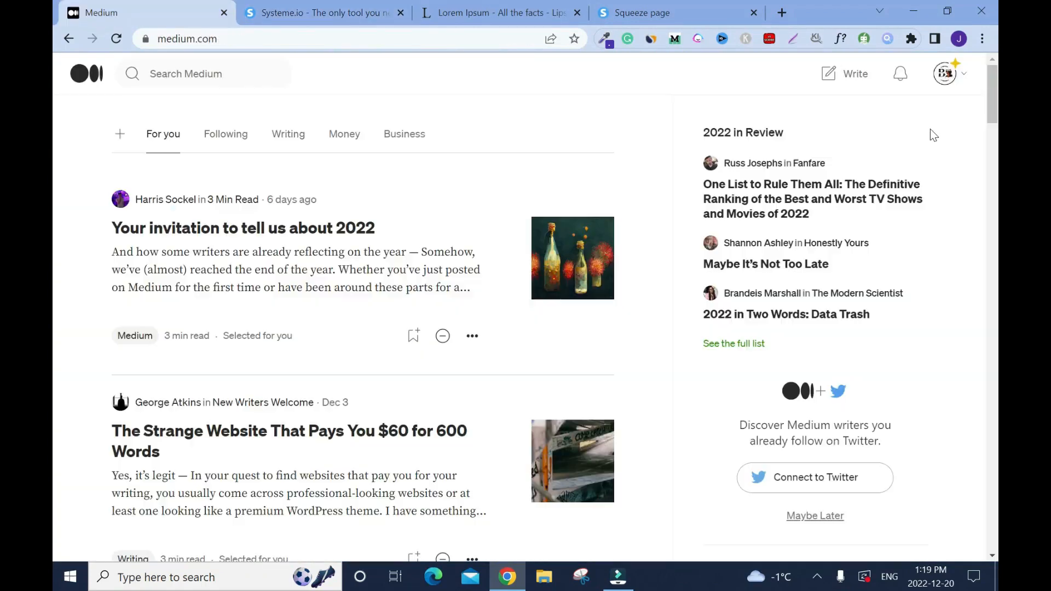
click(857, 76)
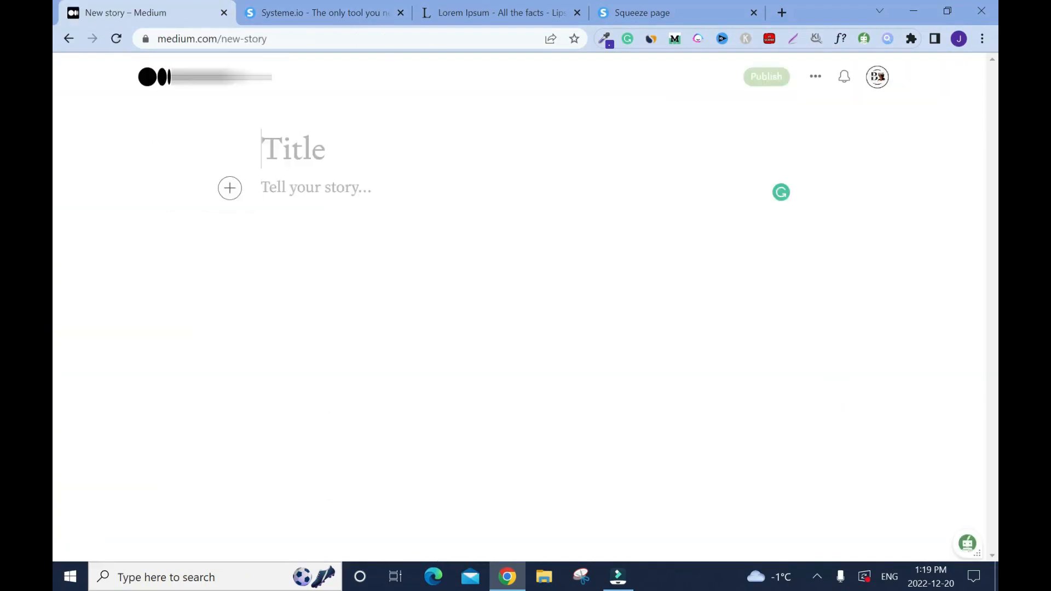
click(303, 138)
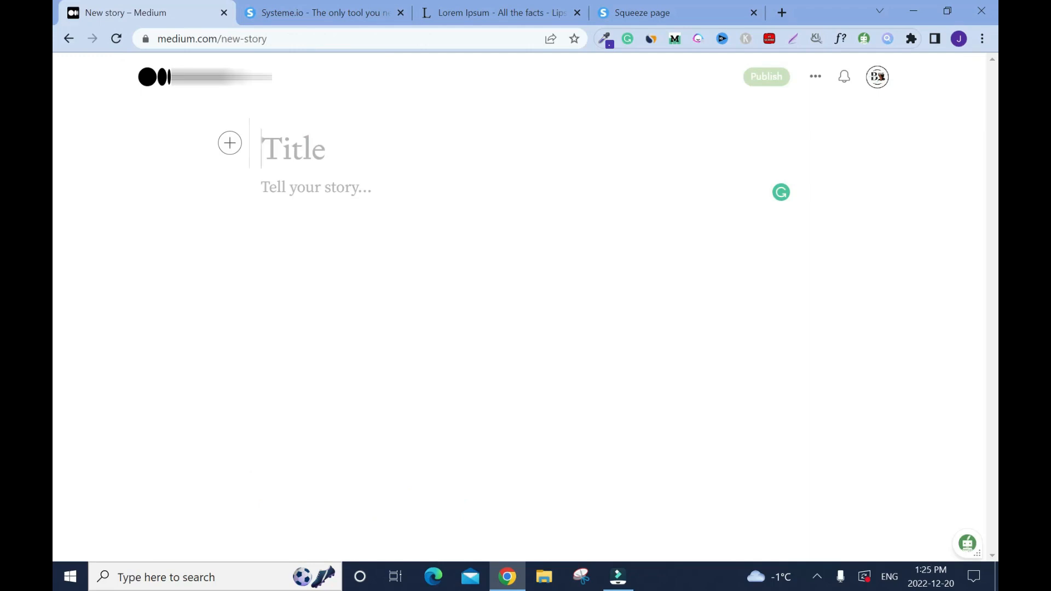
click(317, 145)
text(Why I Like Systemeio for My Online Business)
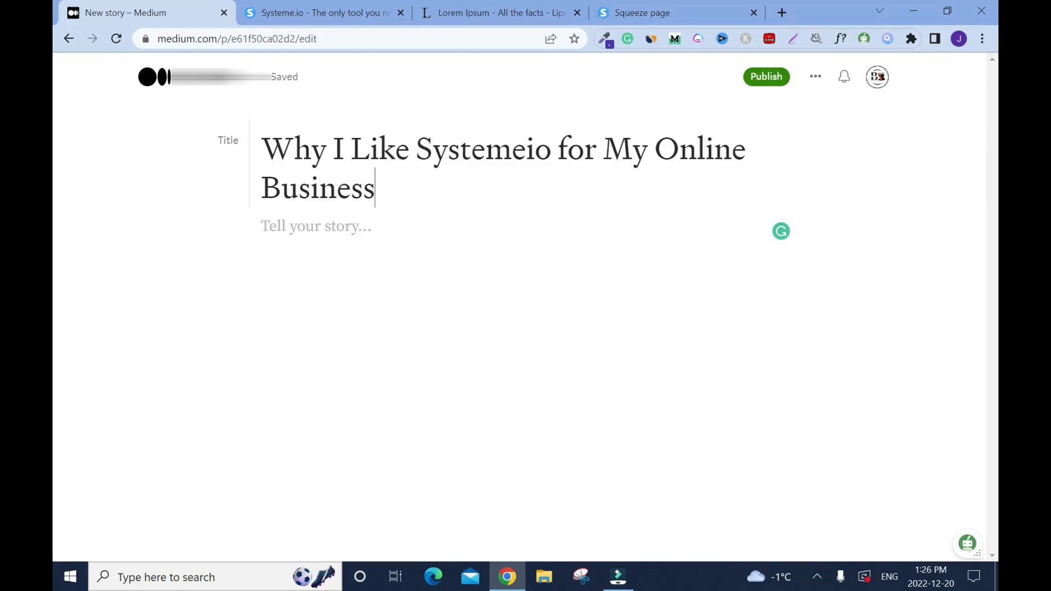
Add the line "Could this be the best digital marketing tool?" below the title in italics, followed by a new paragraph.
click(326, 229)
text(Could )
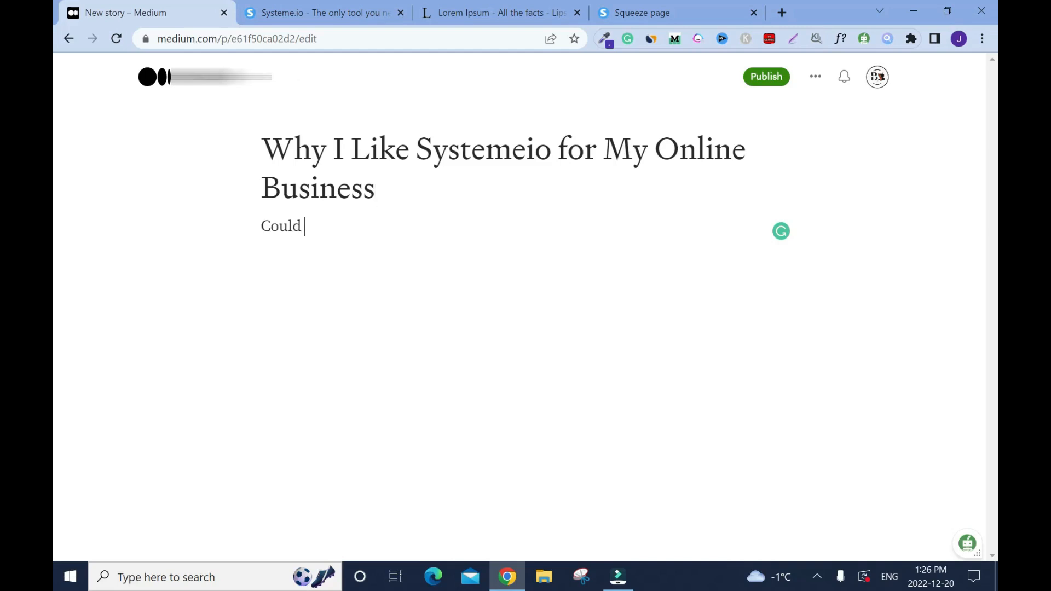
text(this be the best digital marketing tool?)
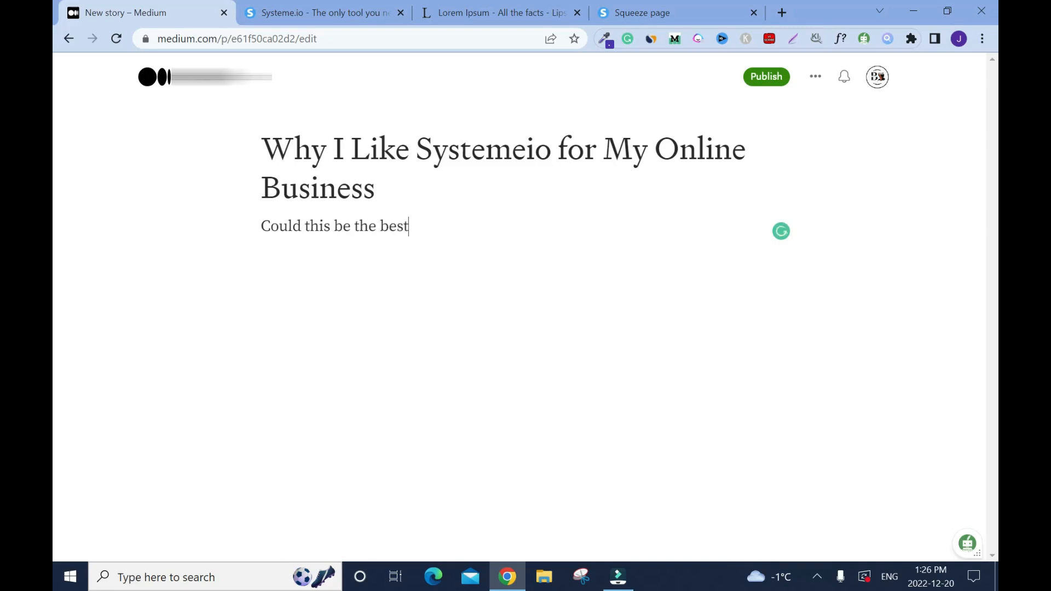
mouse_move(279, 226)
mouse_down()
mouse_move(573, 218)
mouse_move(261, 226)
mouse_up()
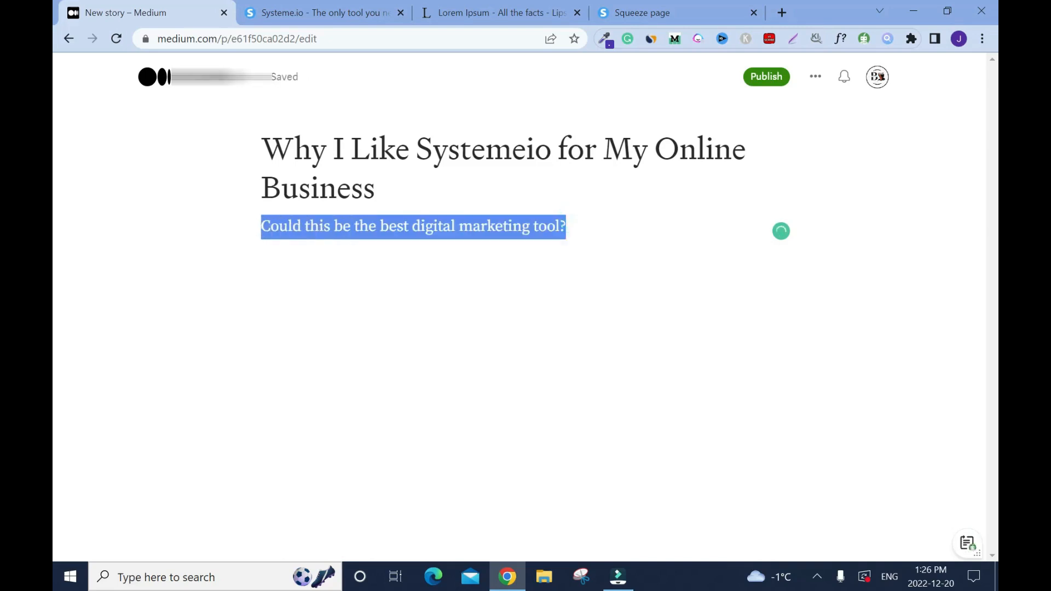
click(345, 196)
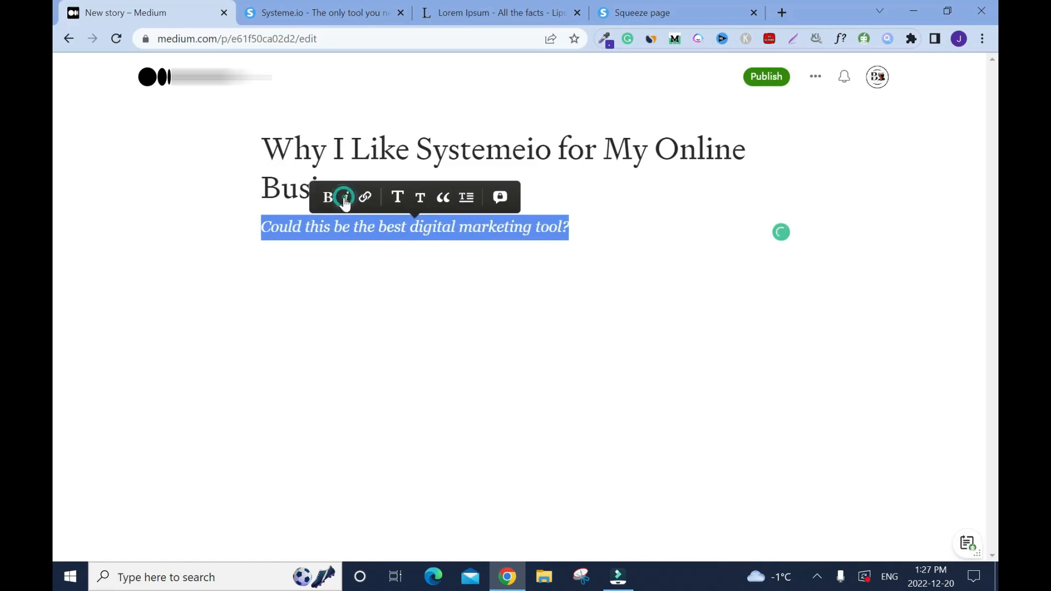
key(Right)
key(Return)
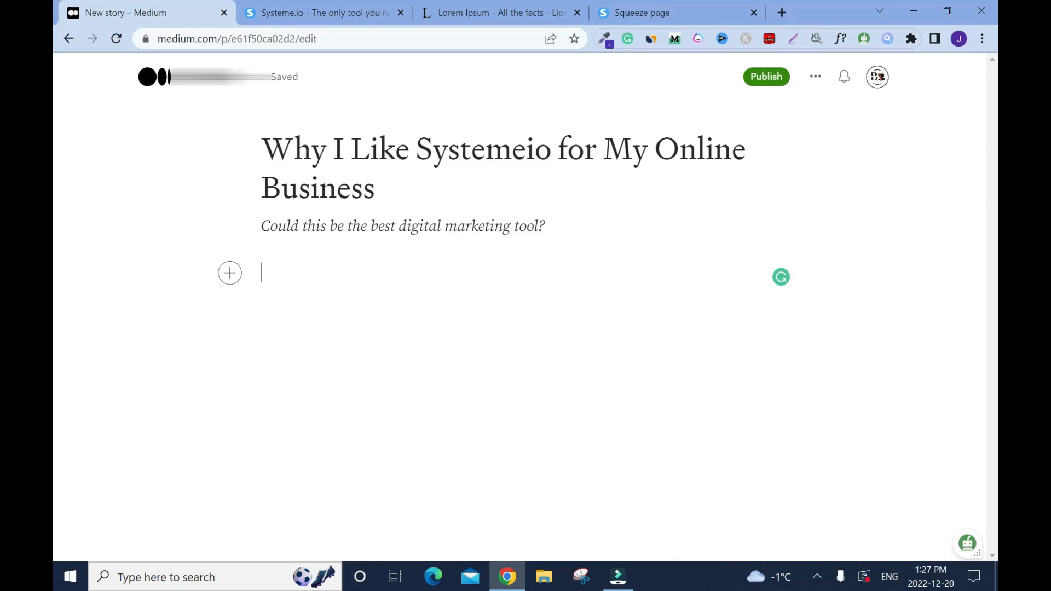
Search Unsplash for "digital marketing" and insert the overhead photo of a woman working on a laptop below the italic line.
click(231, 274)
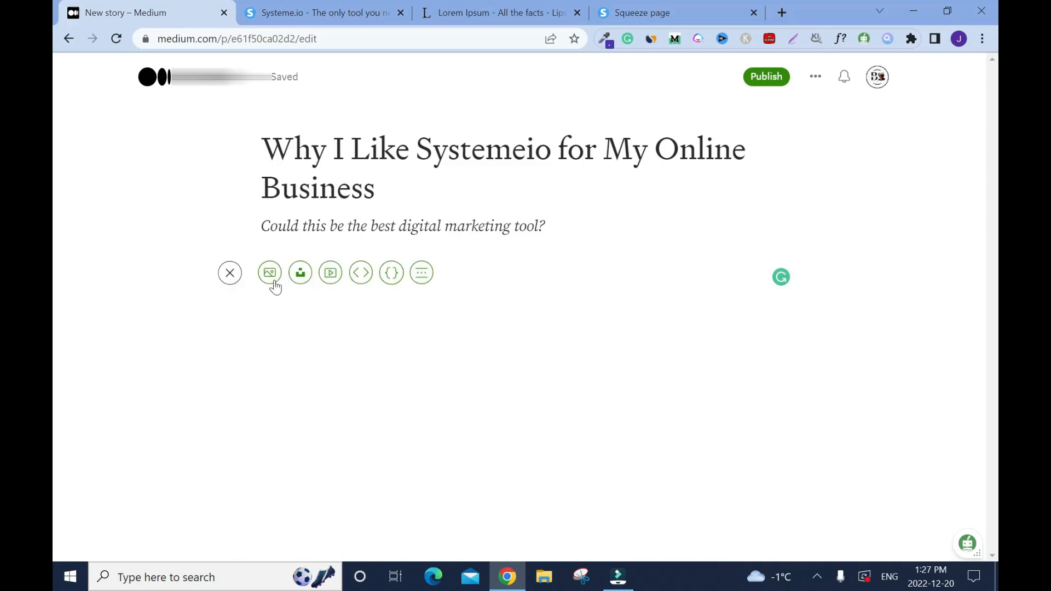
click(317, 12)
click(299, 275)
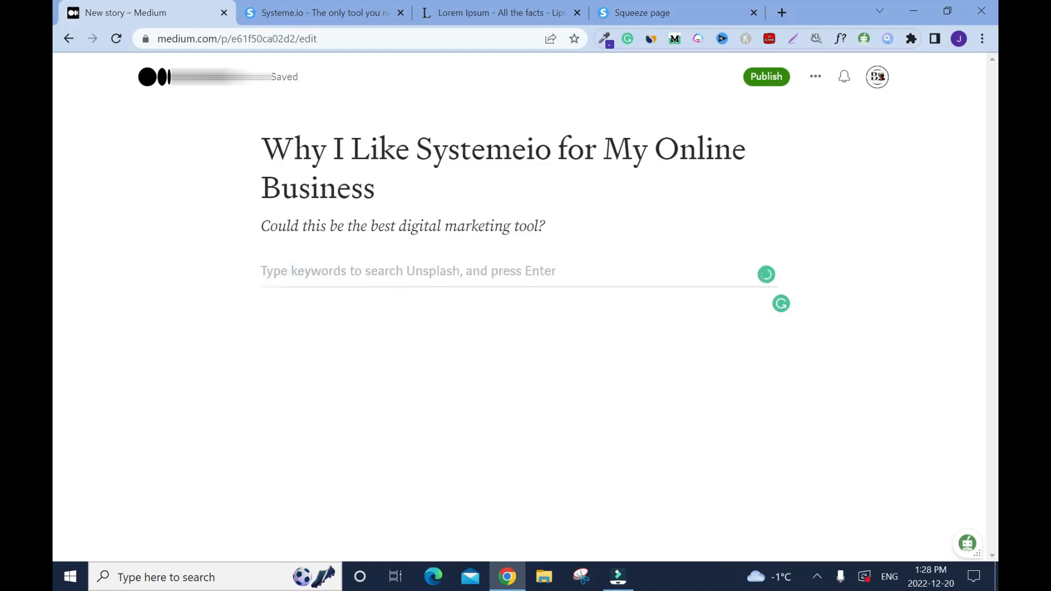
text(digital marketing)
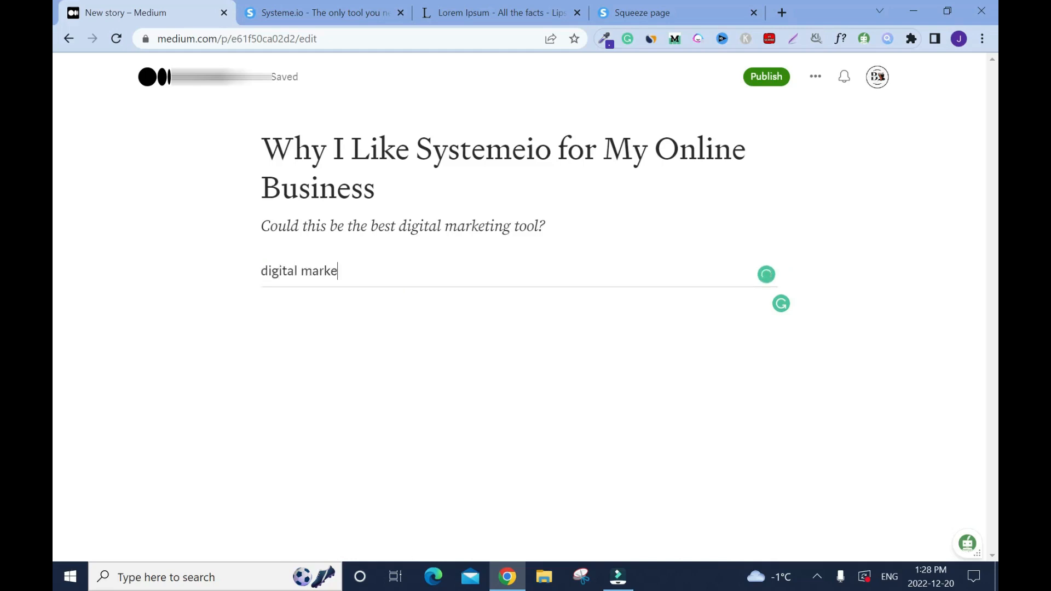
key(Return)
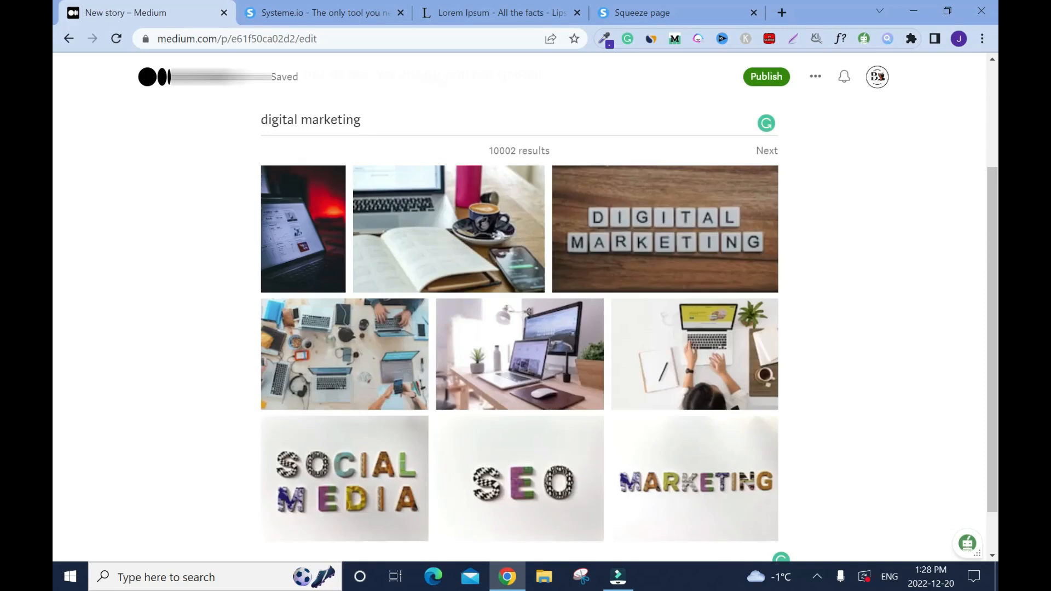
click(736, 357)
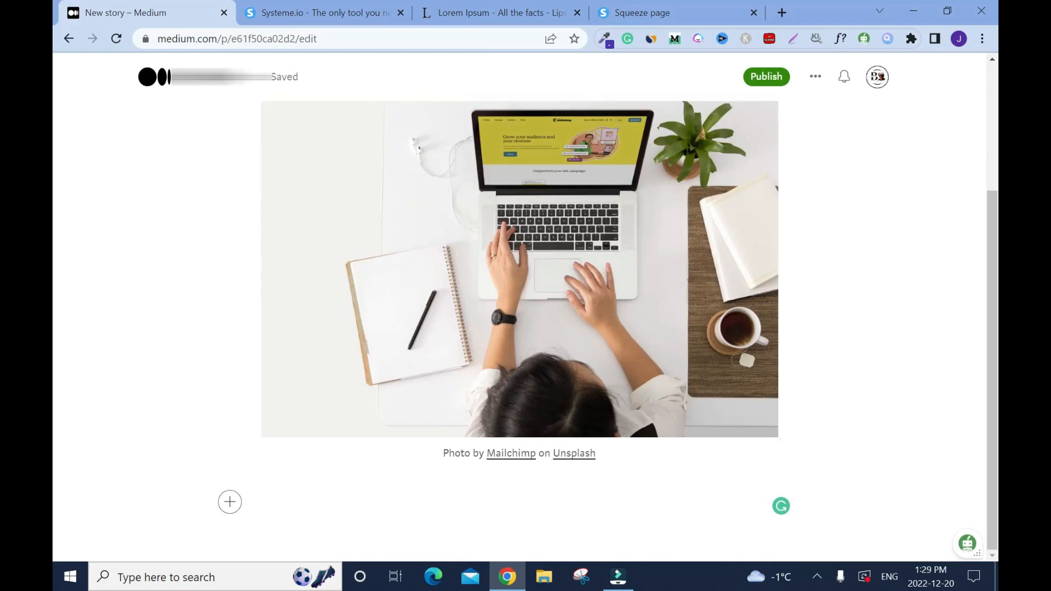
Write below the photo: "I have tried many digital marketing tools, but the Systemeio tool provides all I need to run my online business.".
text(I have tr)
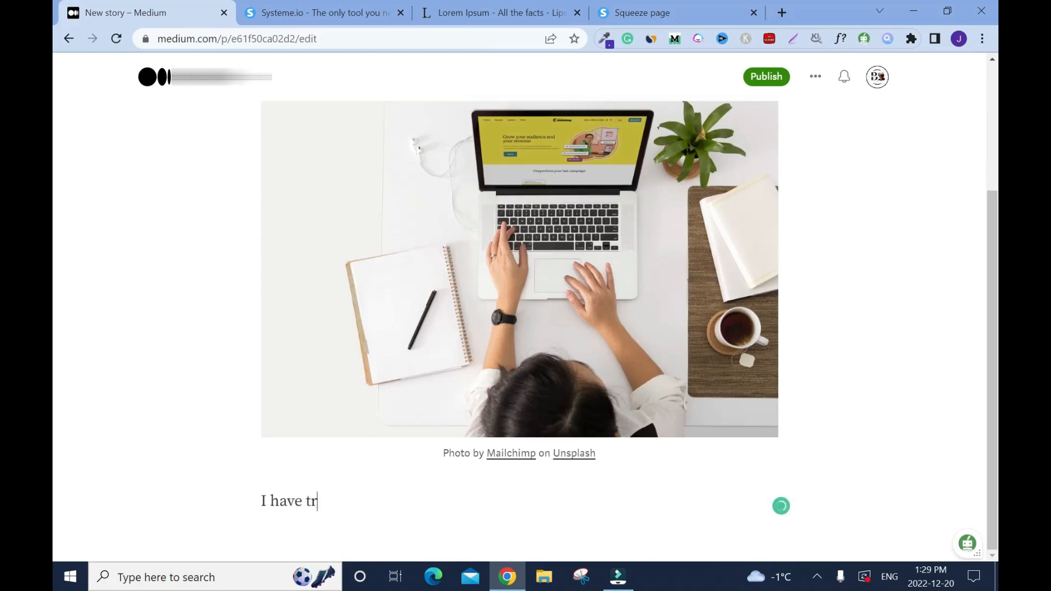
text(ied many digi)
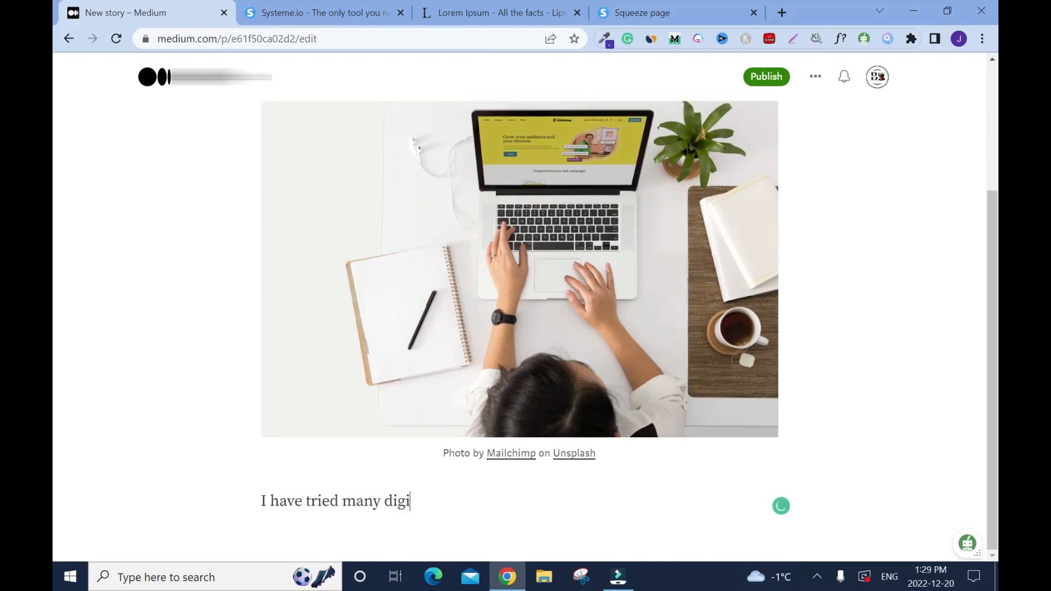
text(tal marketing t)
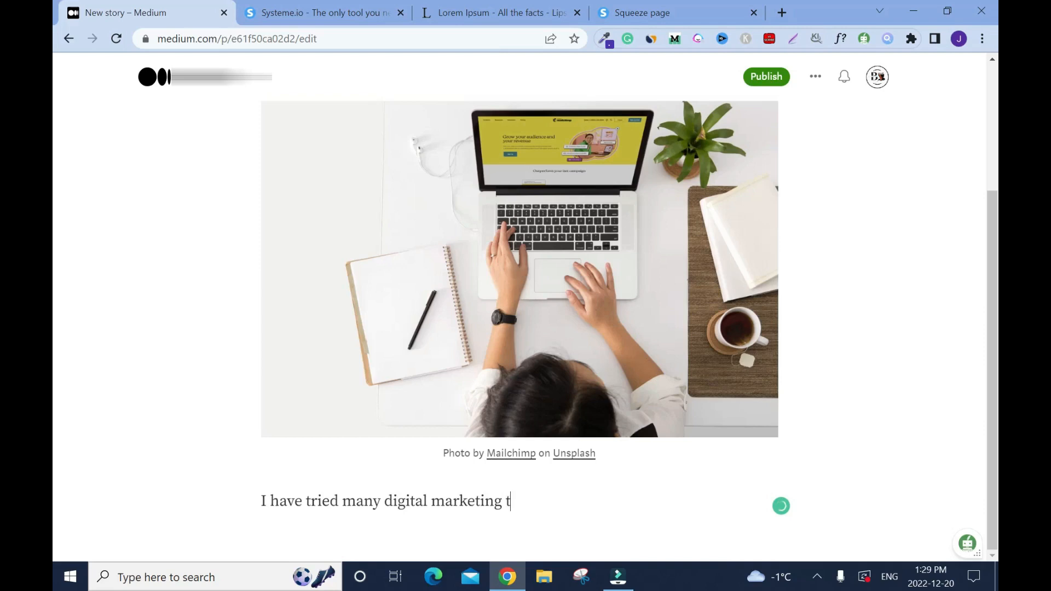
text(ools, but the sys)
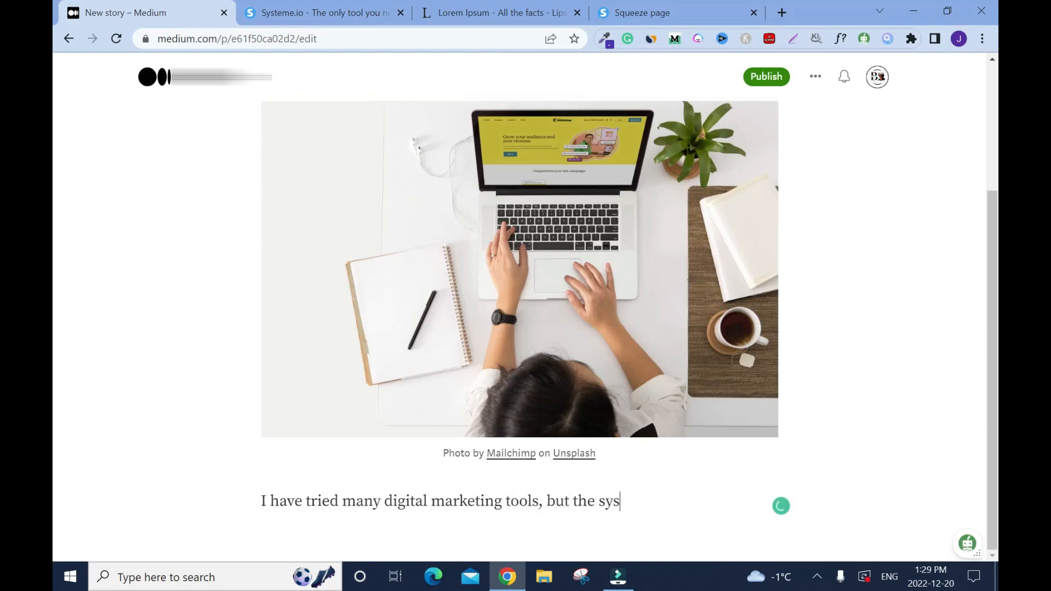
key(BackSpace)
key(BackSpace)
key(BackSpace)
text(Systemeio tool, provi)
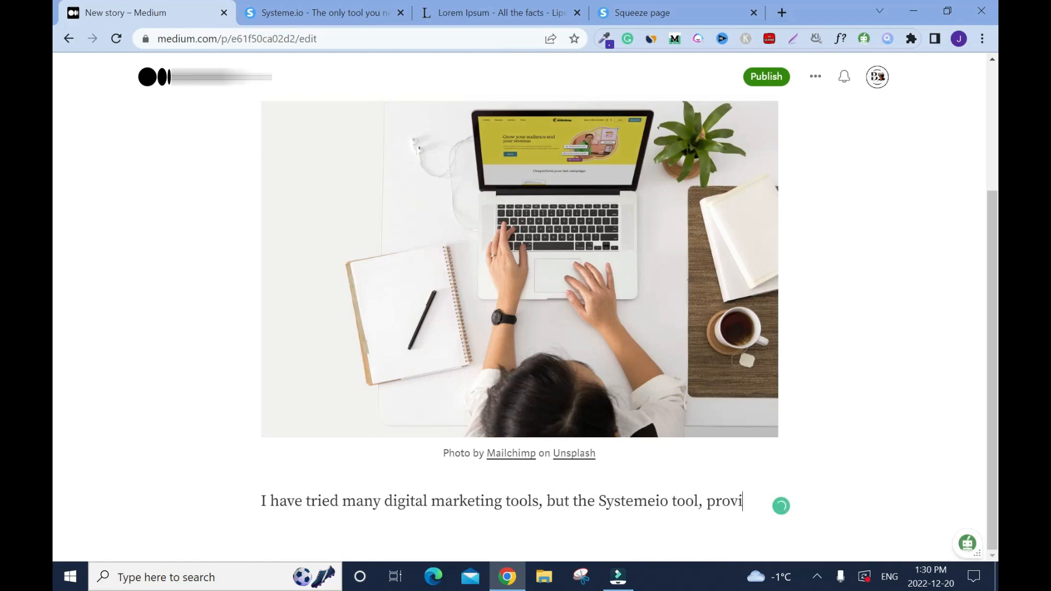
text(des all I needed to )
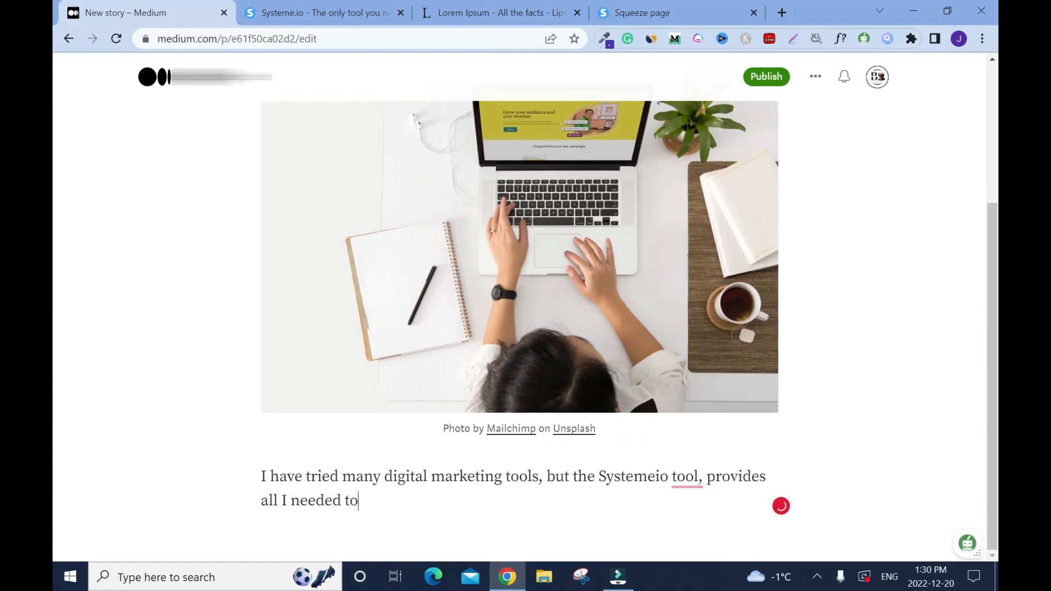
text(run my online business.)
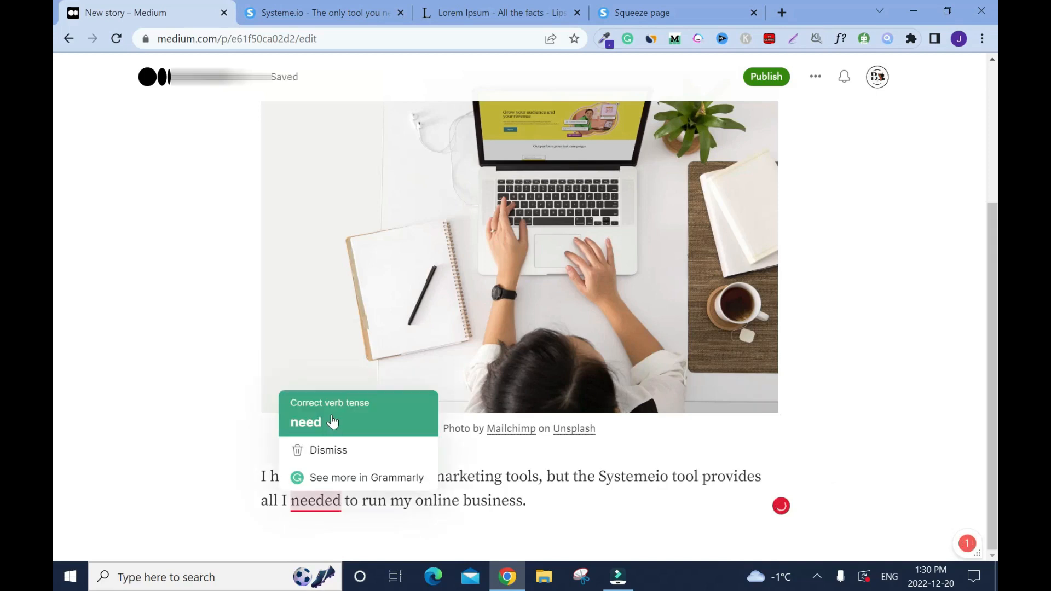
click(332, 422)
Add the sentence "It's affordable and easy to use." to the paragraph and start a new paragraph below it.
text(It's afforda)
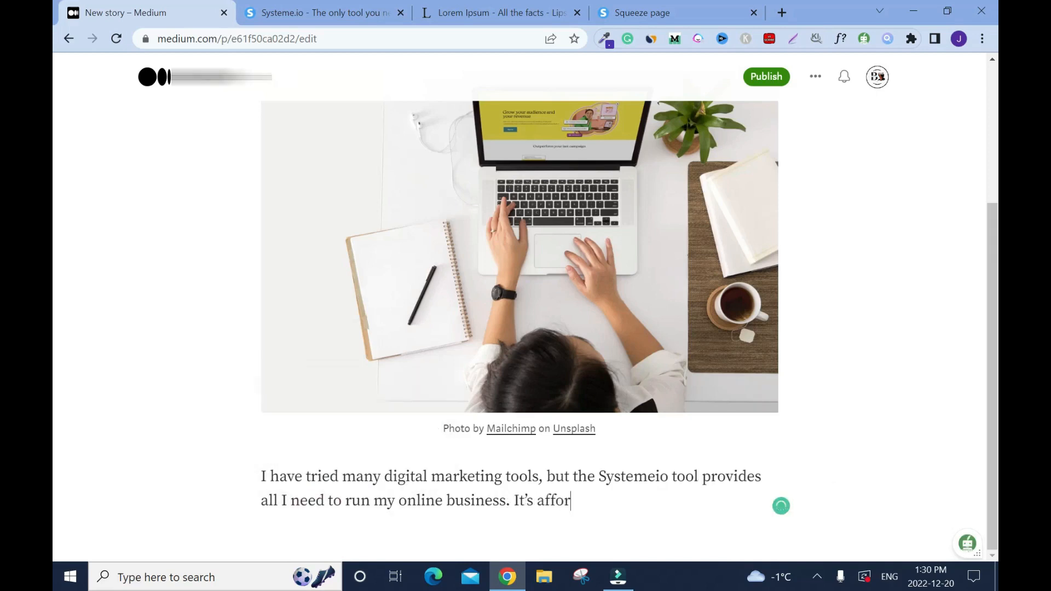
text(ble and eas)
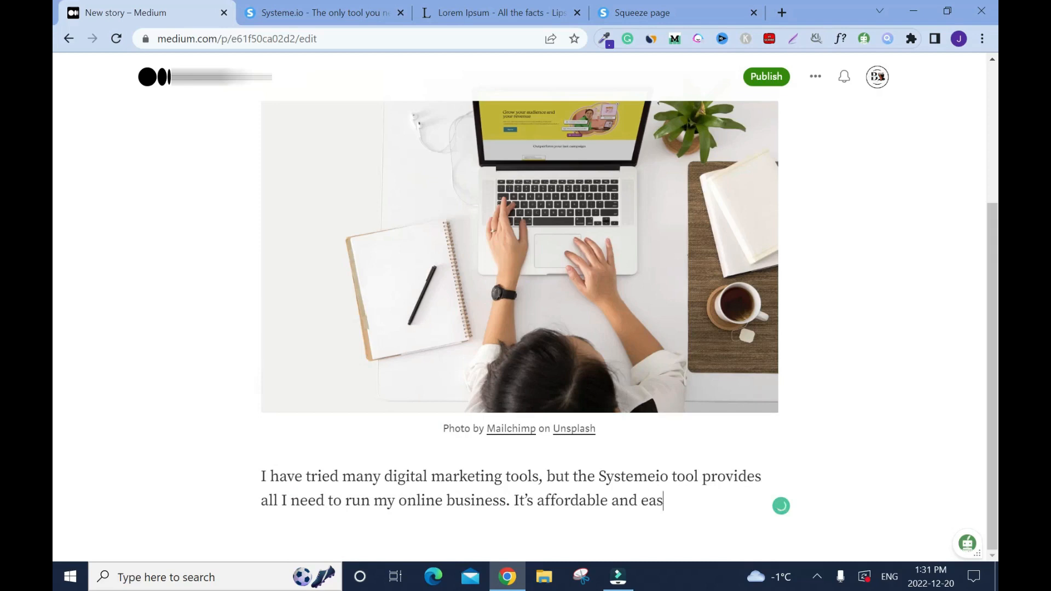
text(y to use.)
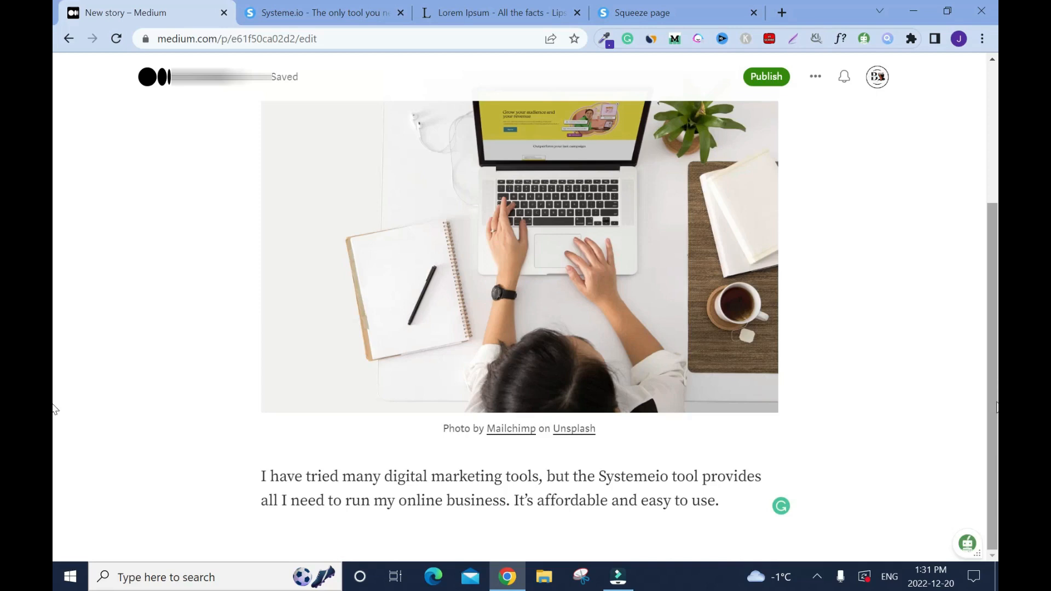
key(Return)
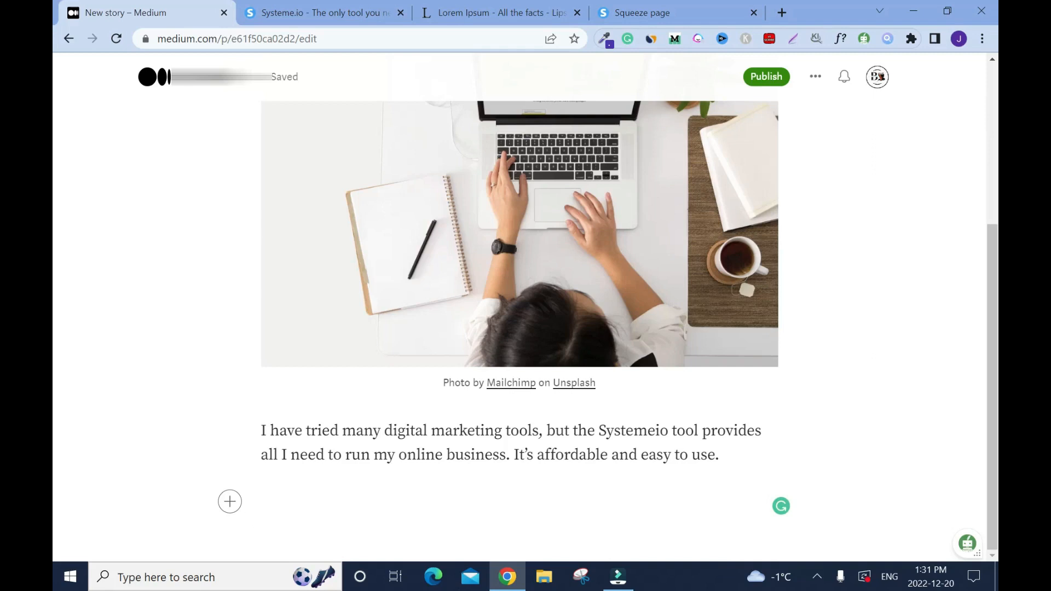
Copy the heading "Create Sales Funnels" from the Systeme.io home page and paste it into the story below the quote about free and premium plans.
click(307, 11)
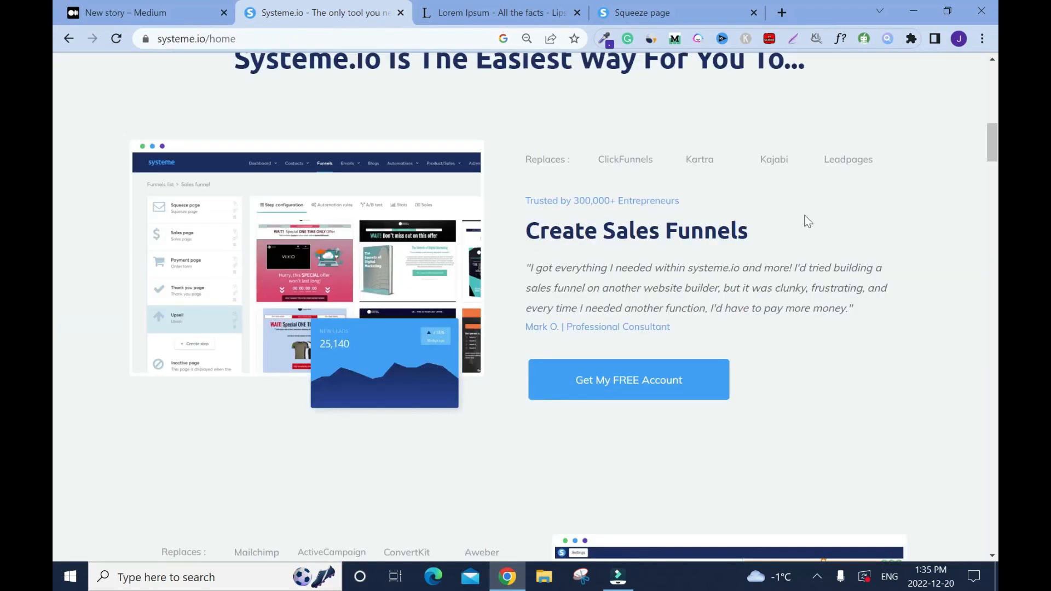
scroll(57, 159, down, 8)
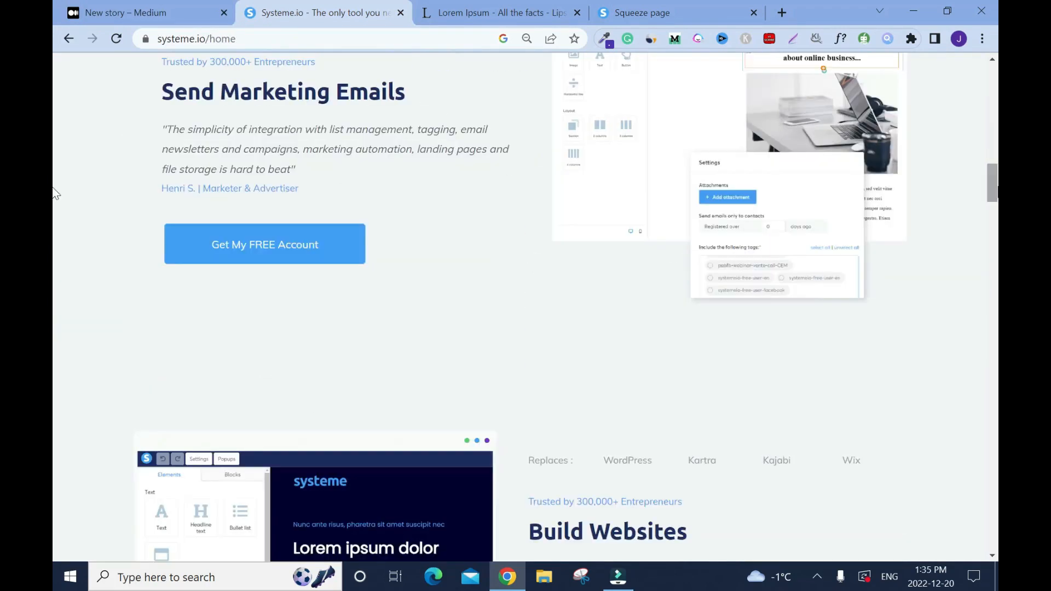
scroll(56, 194, down, 7)
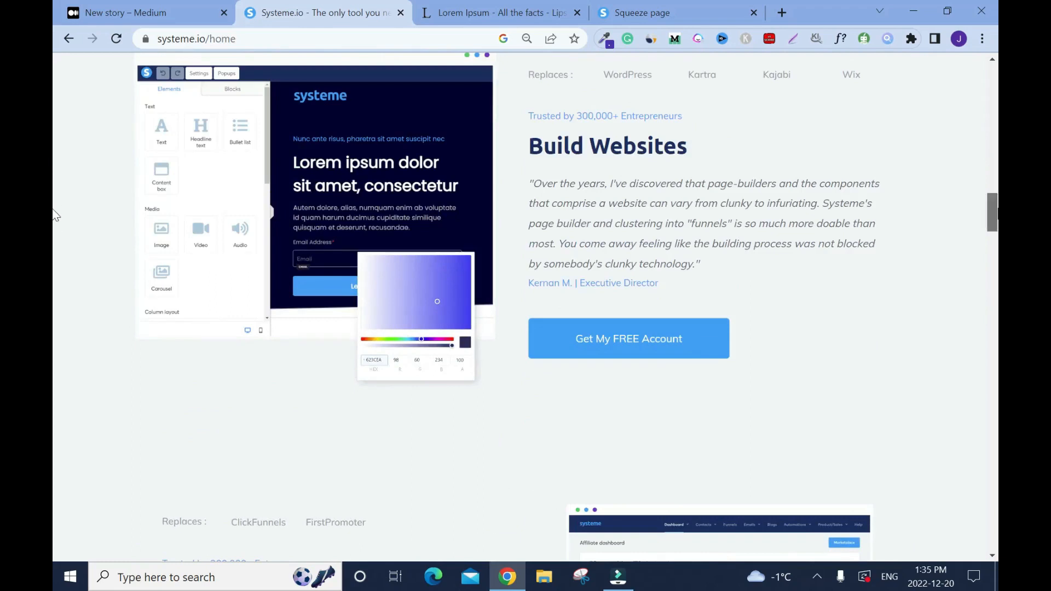
scroll(54, 214, down, 8)
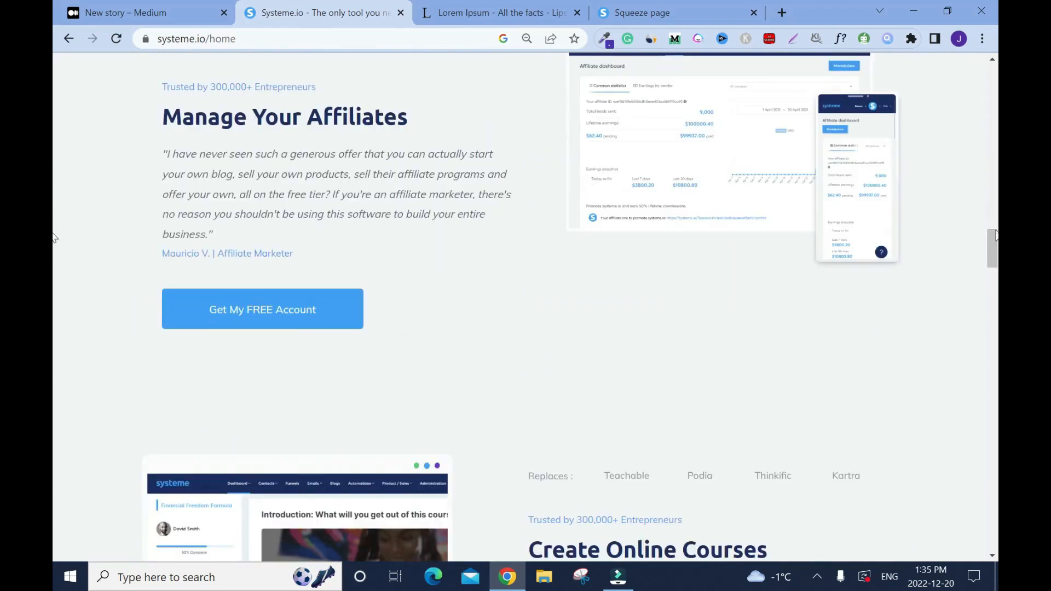
scroll(54, 241, down, 3)
drag(993, 272, 992, 151)
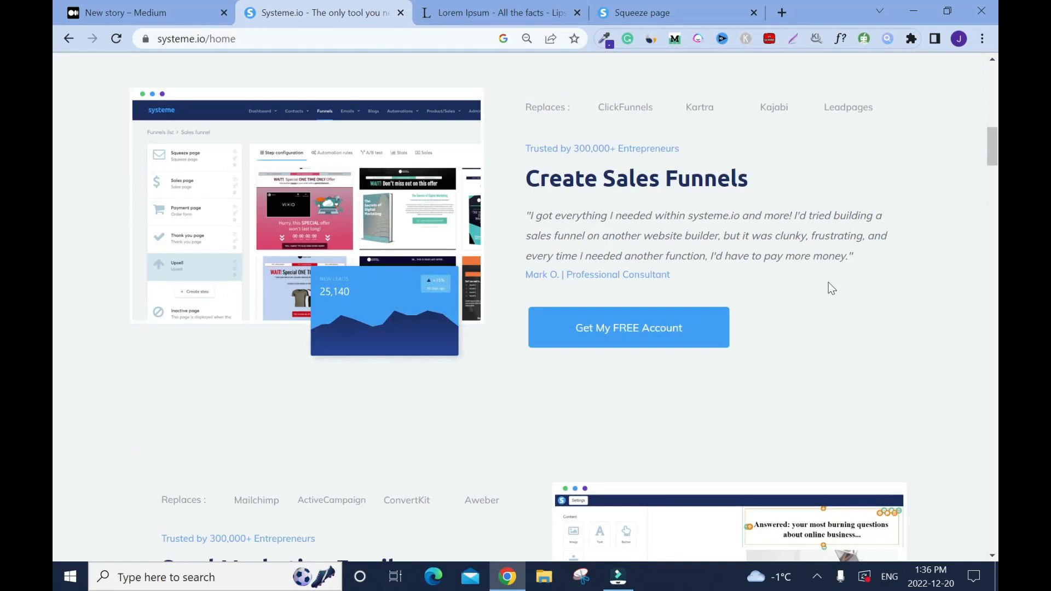
drag(519, 179, 760, 172)
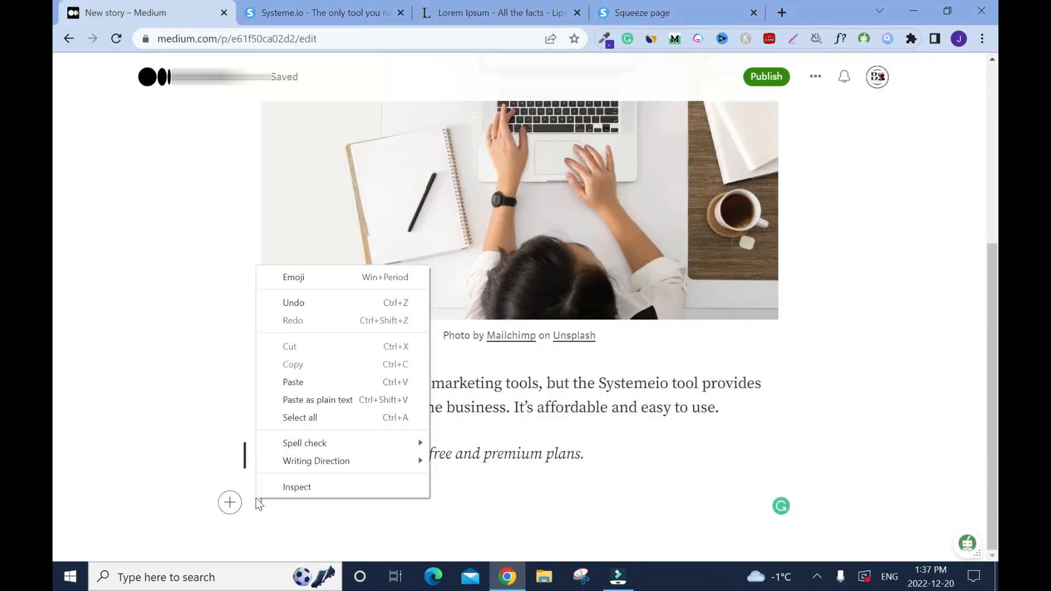
click(354, 382)
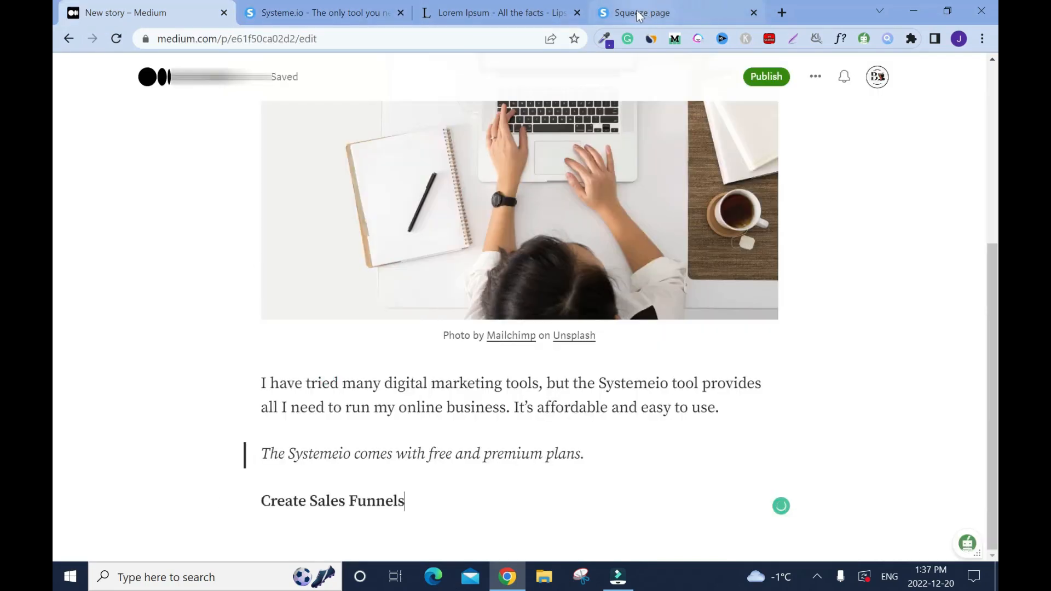
Add the Systeme.io sales funnel testimonial below "Create Sales Funnels", then make that line a large heading with an empty line above it.
click(295, 15)
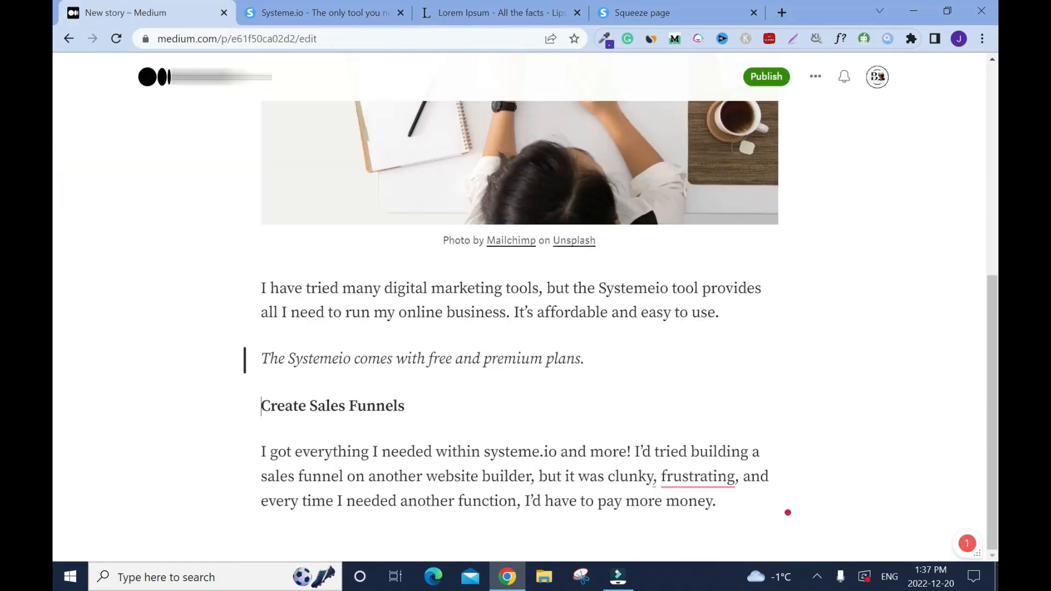
key(Return)
drag(407, 452, 261, 452)
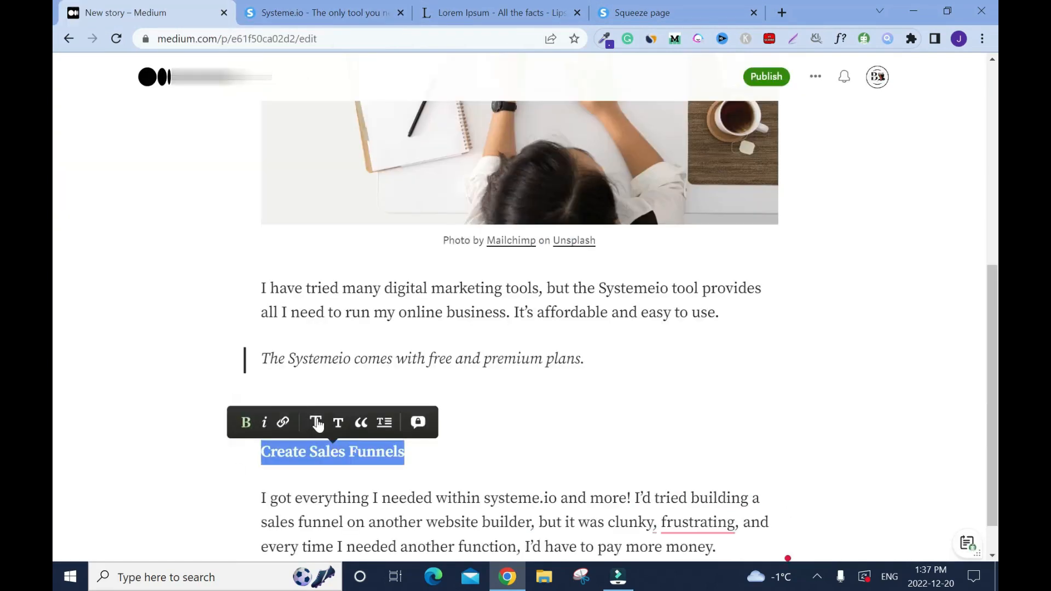
click(318, 425)
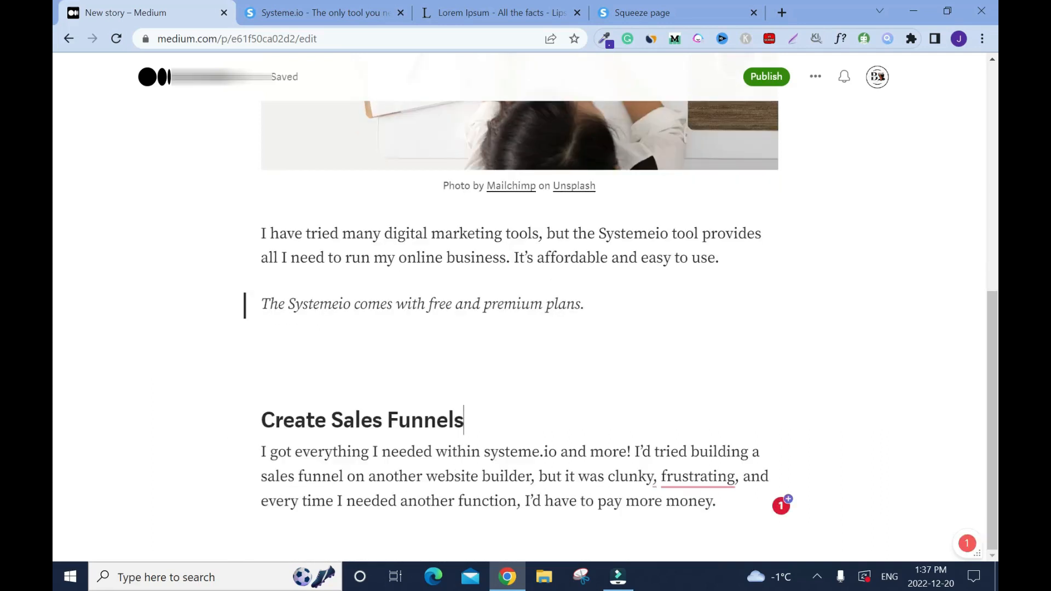
Edit the testimonial paragraph to read "clunky and frustrating" and end with "I'd have to pay more.", and start a new paragraph below it.
click(661, 476)
text(and)
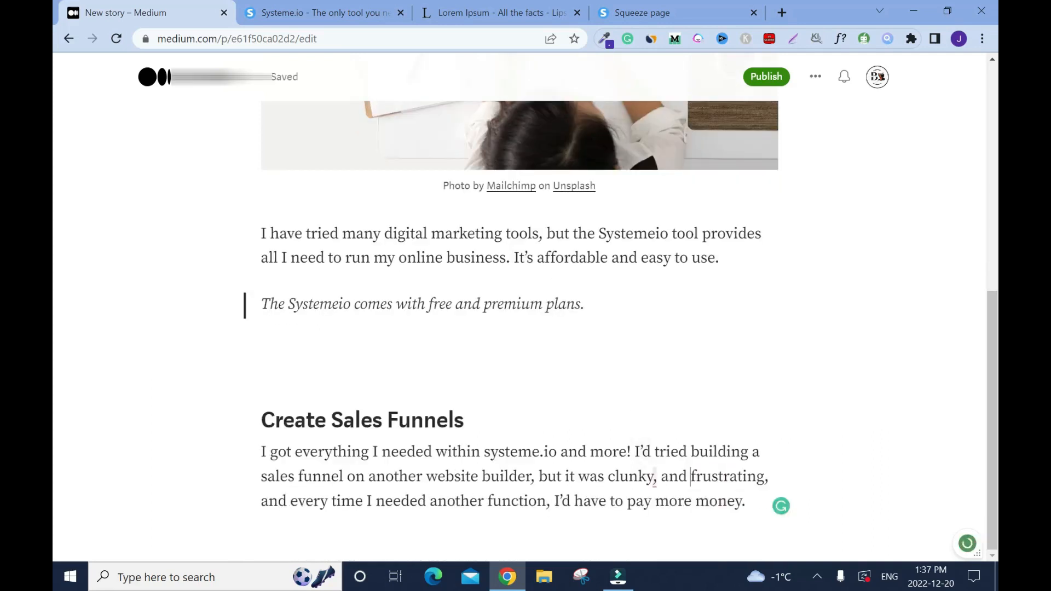
click(687, 510)
click(679, 511)
click(684, 537)
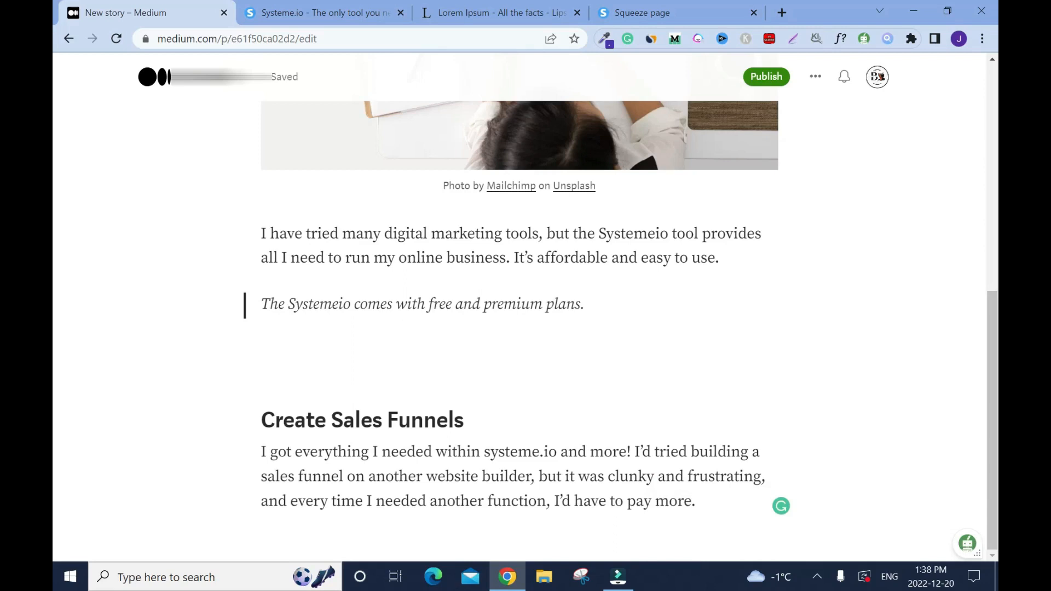
key(Return)
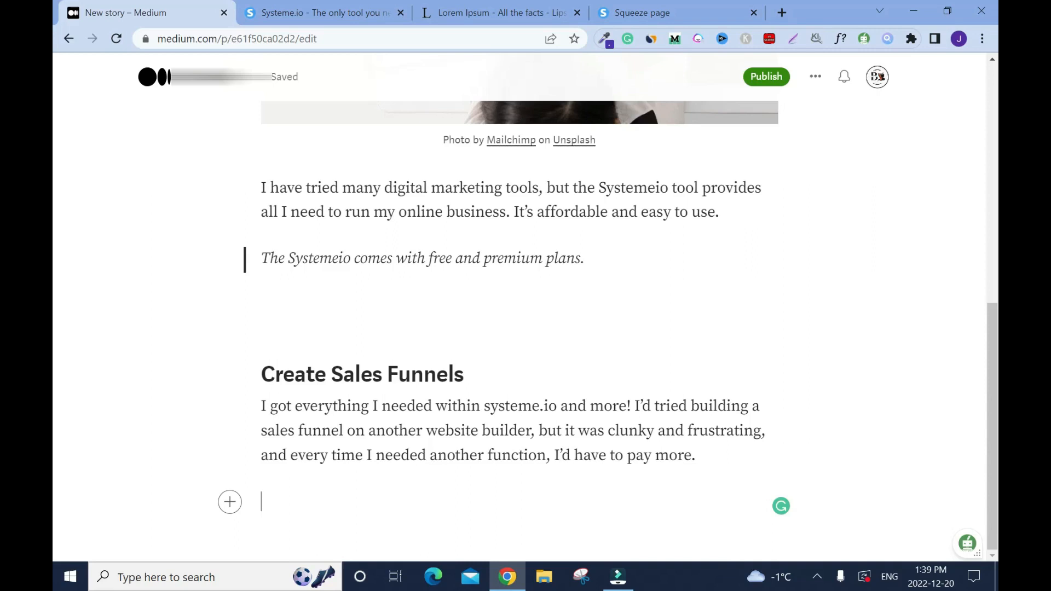
Copy the "Why do we use it?" heading and paragraph from lipsum.com and paste them below the sales funnels section of the story.
click(269, 11)
drag(995, 147, 995, 140)
click(74, 9)
click(471, 14)
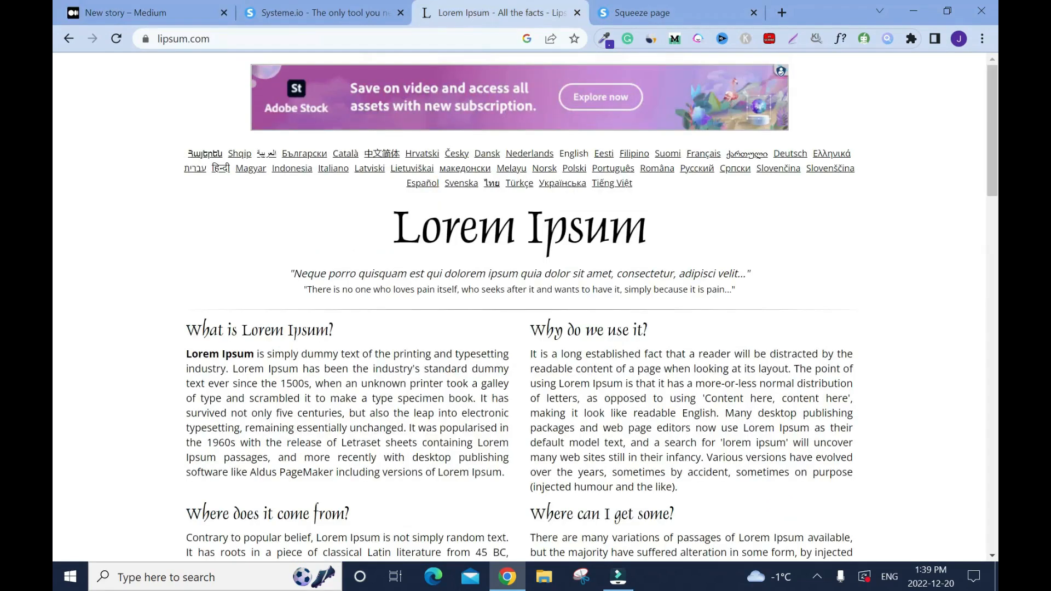
drag(524, 328, 679, 487)
right_click(644, 444)
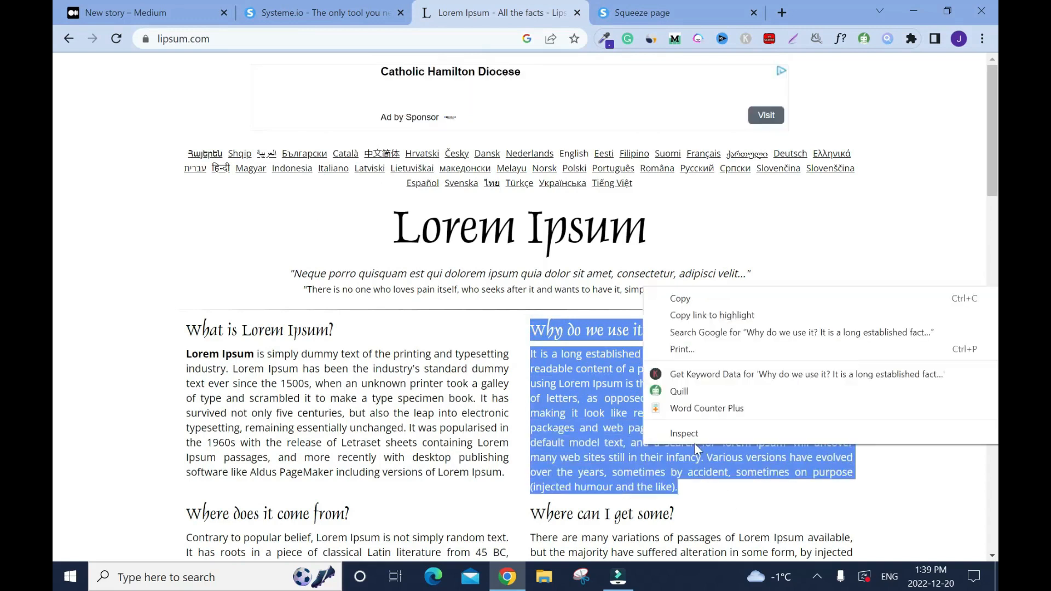
click(680, 298)
click(145, 12)
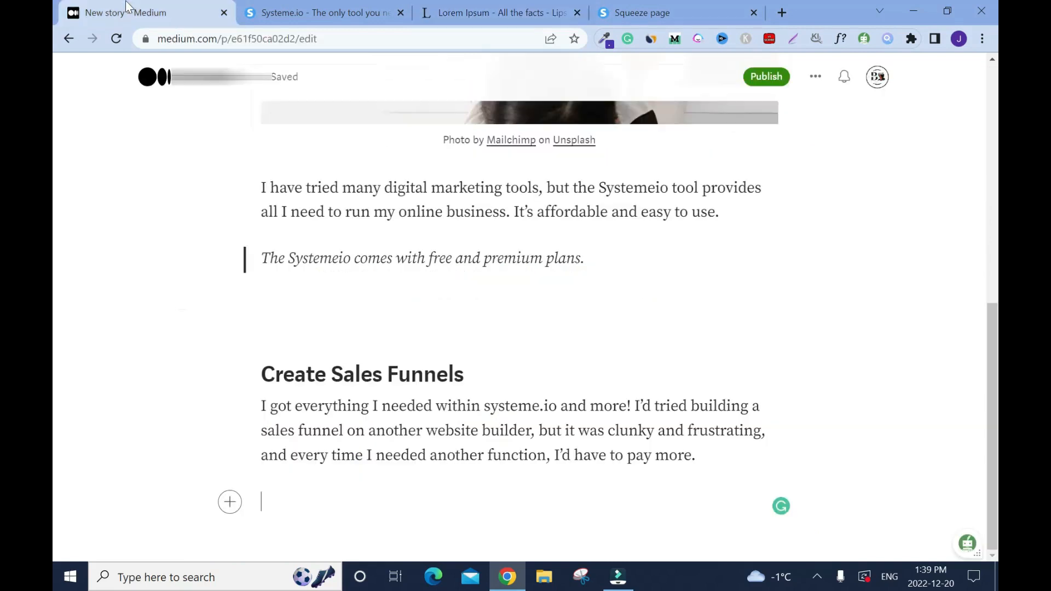
right_click(262, 499)
click(328, 384)
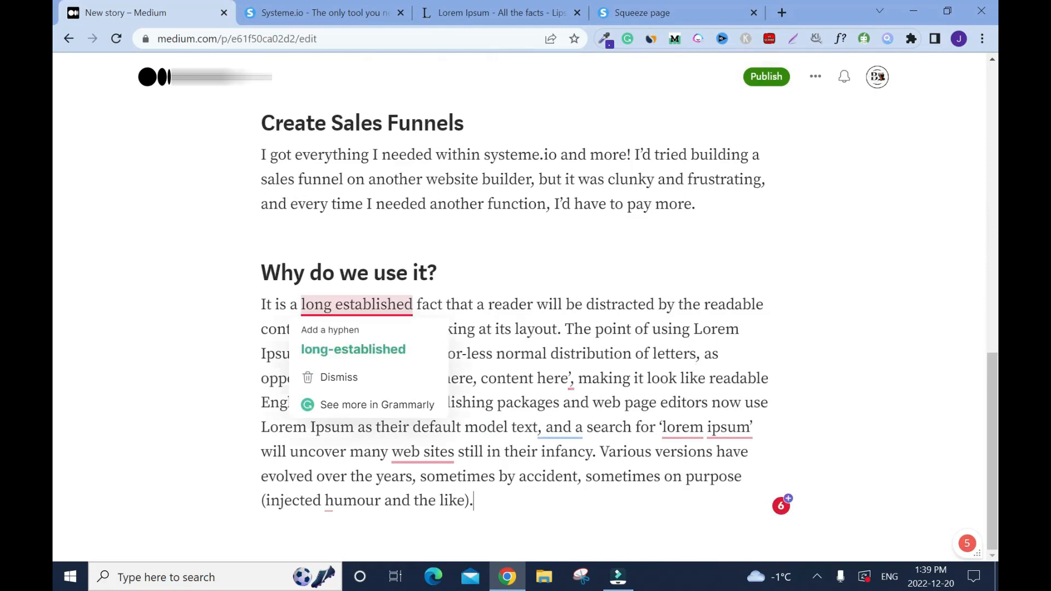
Correct "long established" to "long-established" in the pasted paragraph and start a new paragraph at its end.
click(390, 353)
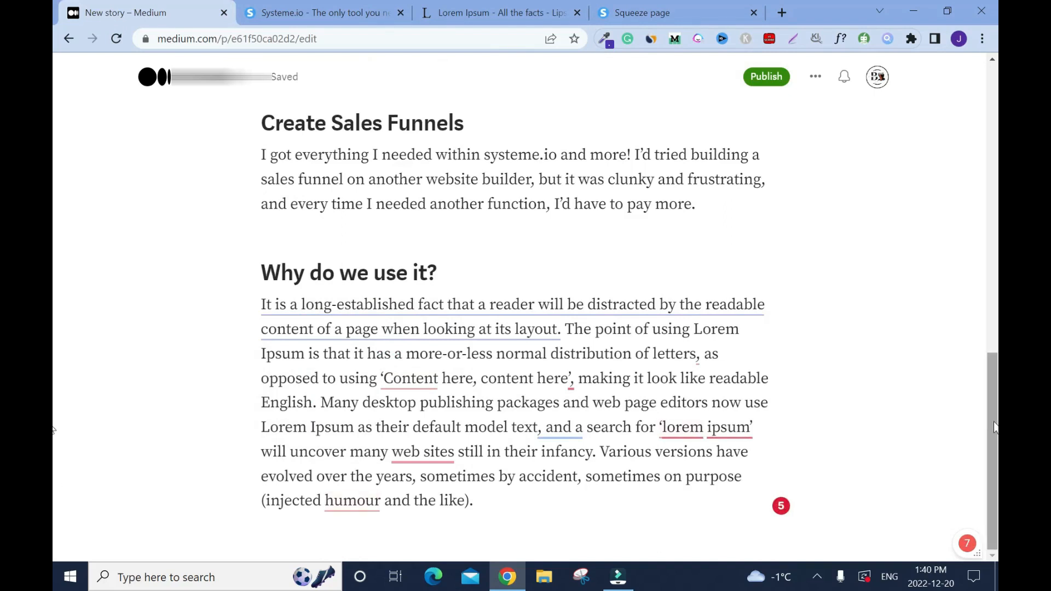
click(473, 501)
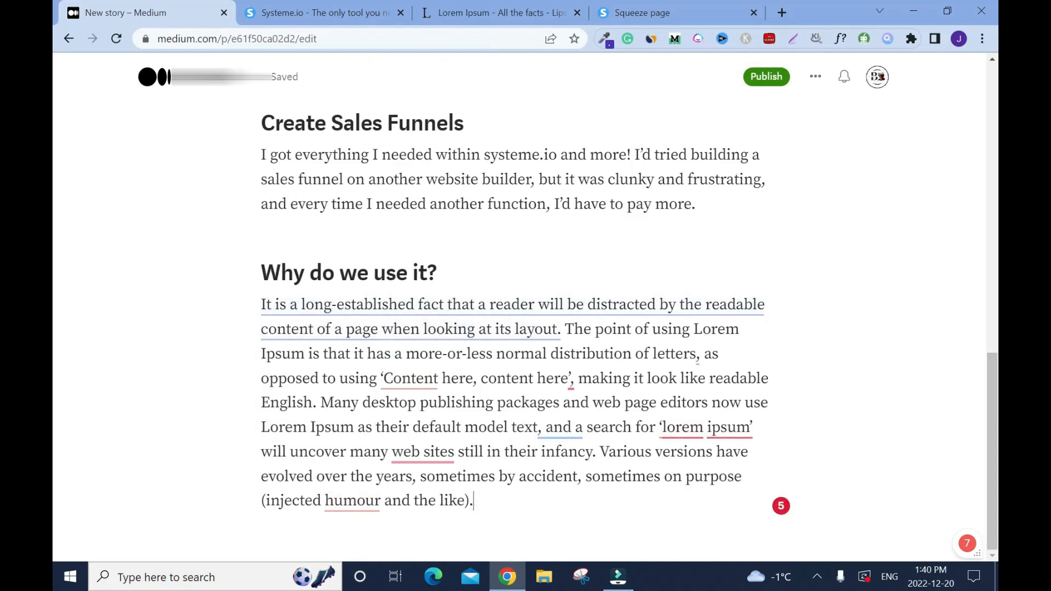
key(Return)
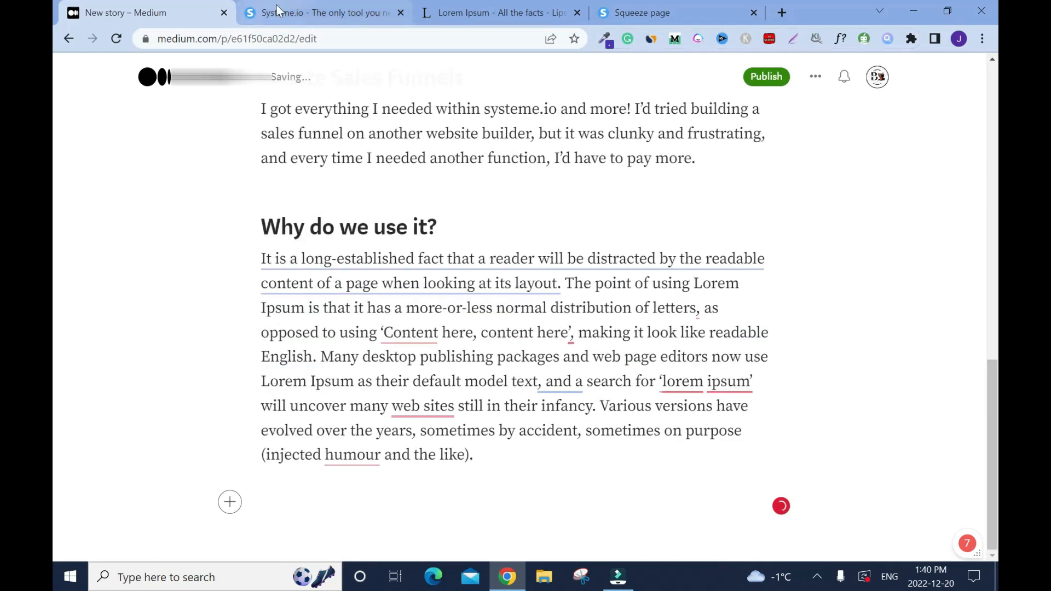
Capture the three customer testimonial cards on the Systeme.io home page with Snipping Tool and copy the snip.
click(278, 11)
click(929, 255)
drag(996, 146, 997, 236)
scroll(55, 242, up, 20)
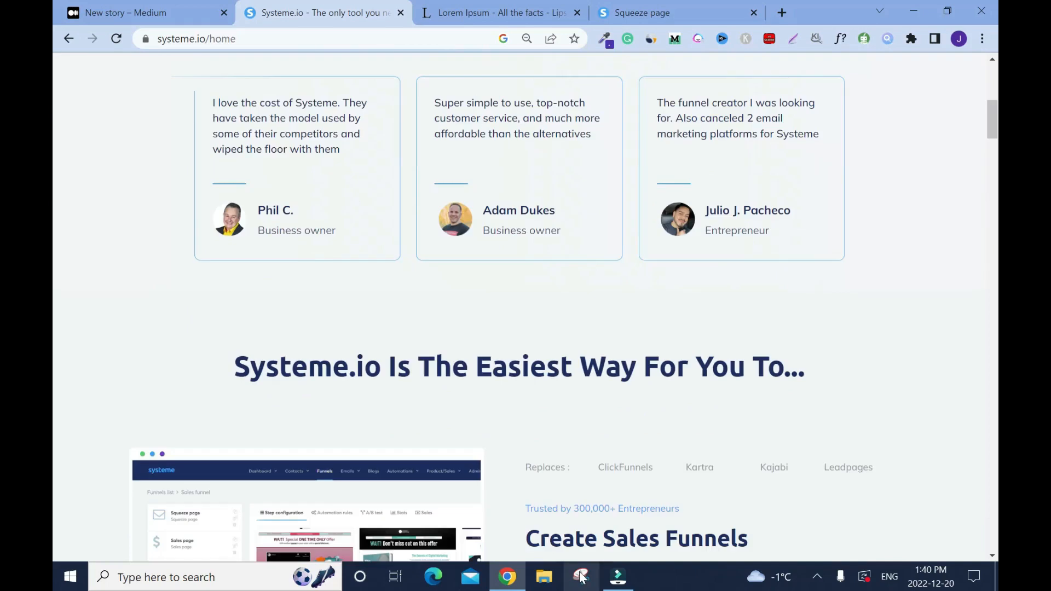
click(581, 577)
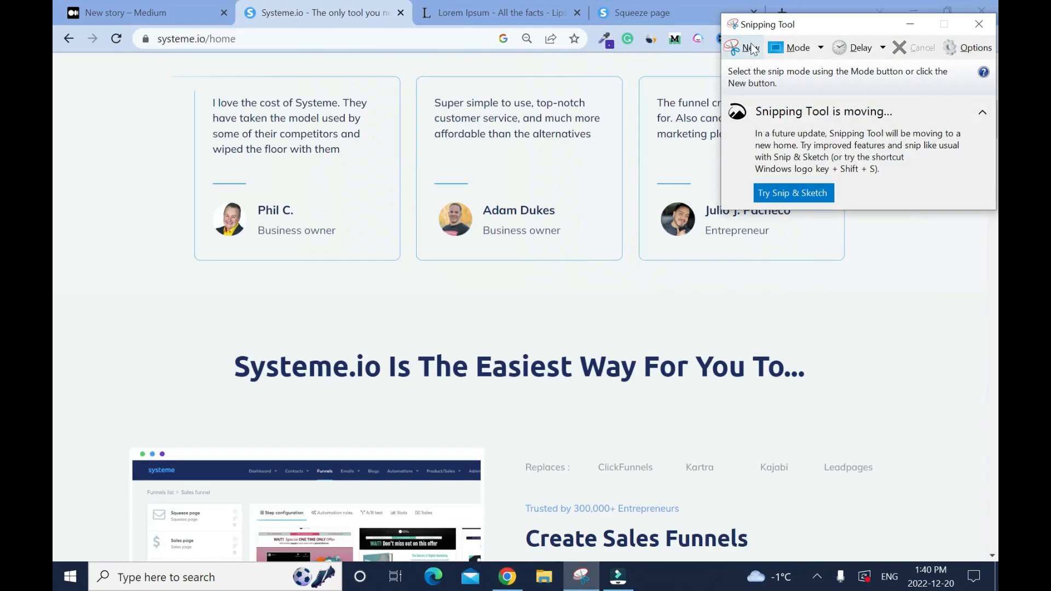
click(751, 49)
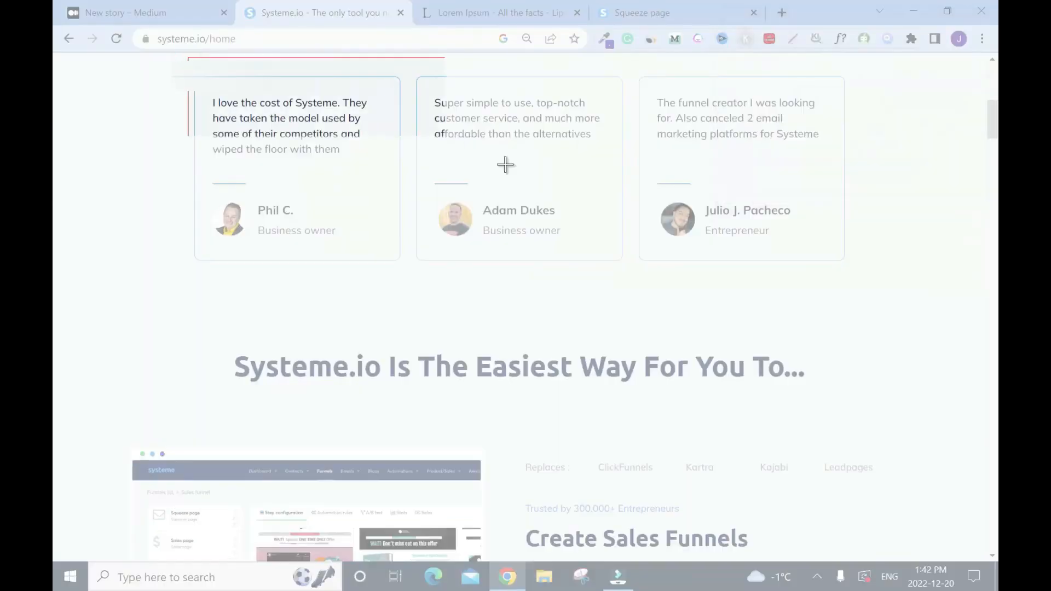
drag(505, 164, 860, 312)
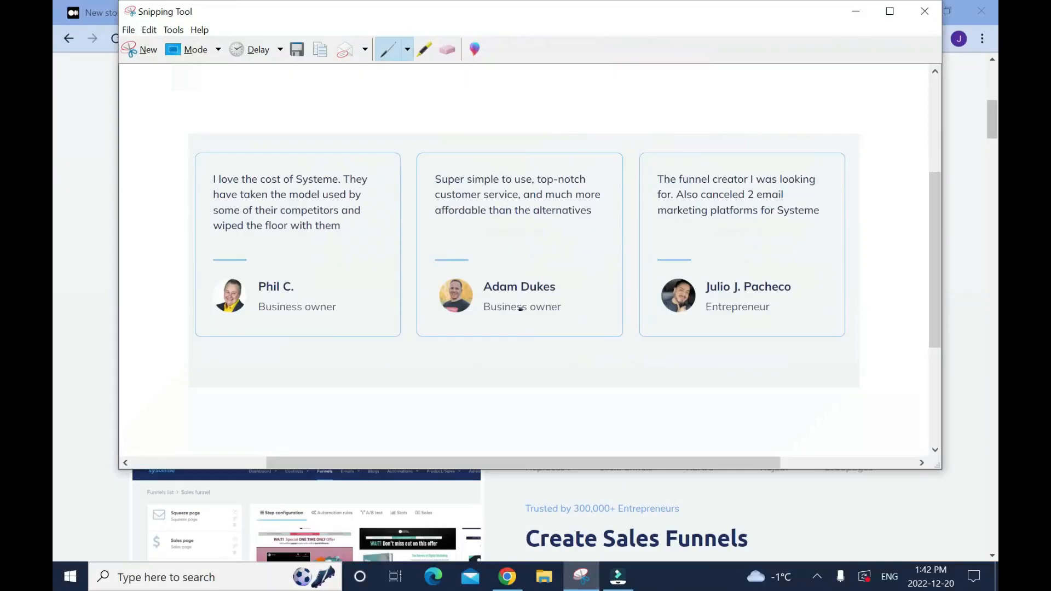
right_click(511, 274)
click(478, 297)
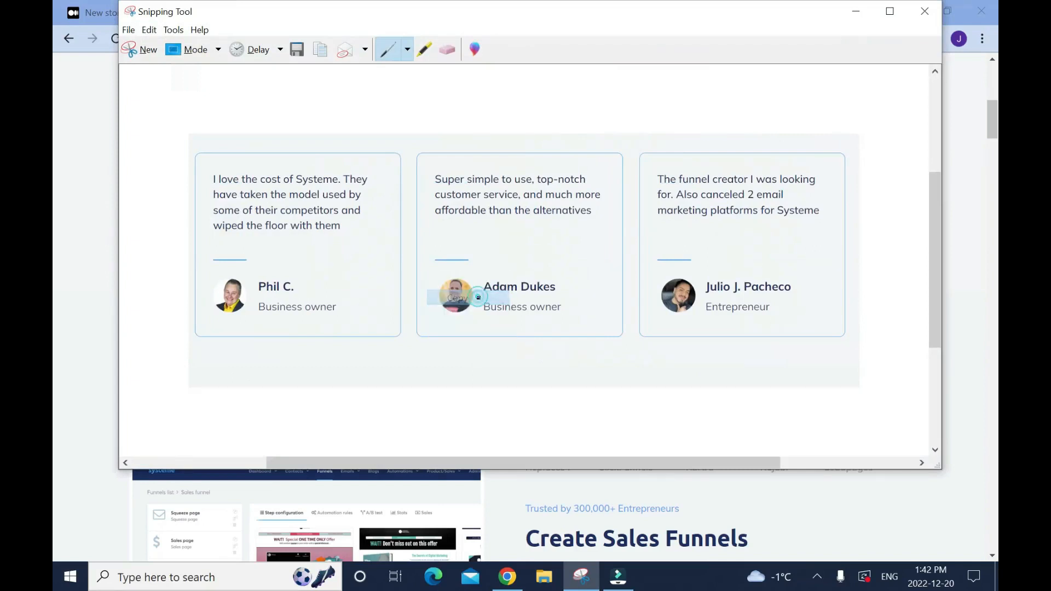
Paste the testimonials snip below the "Why do we use it?" text in the Medium story, caption it "Systemeio", and start a new paragraph.
click(95, 12)
click(95, 12)
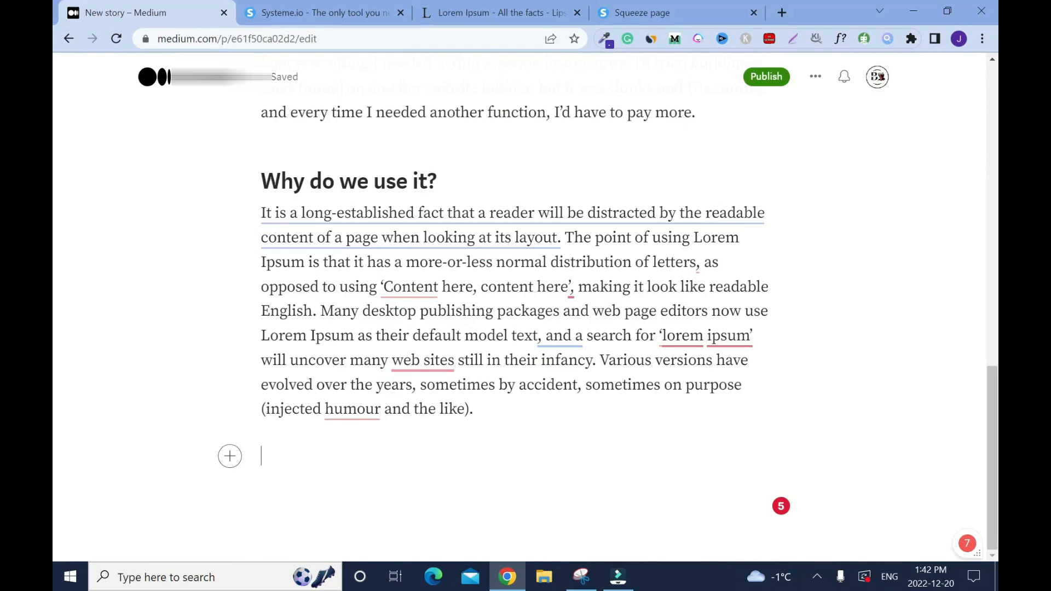
key(ctrl+v)
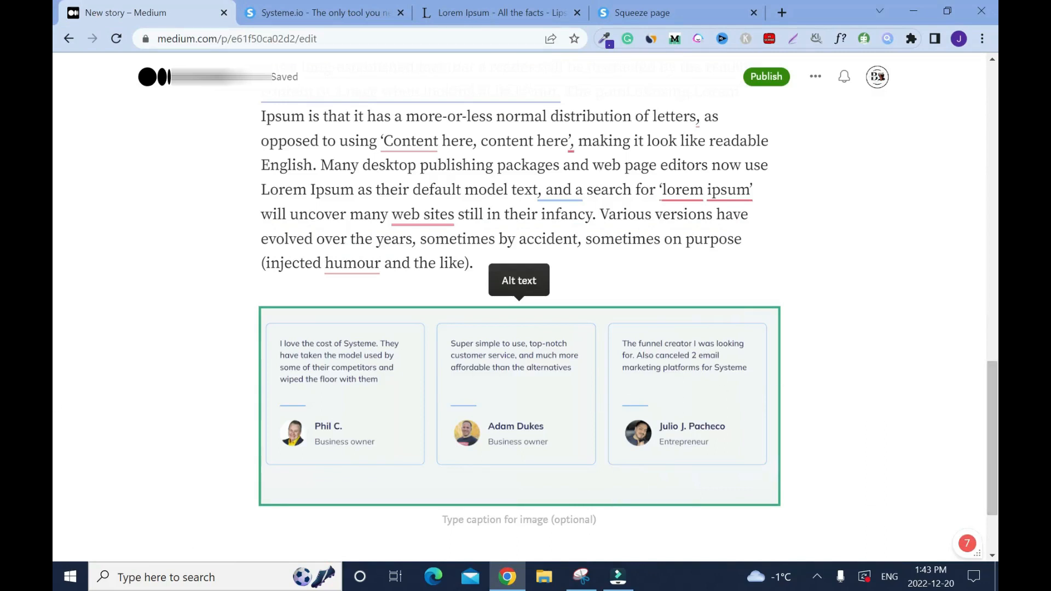
click(518, 520)
text(systemeio)
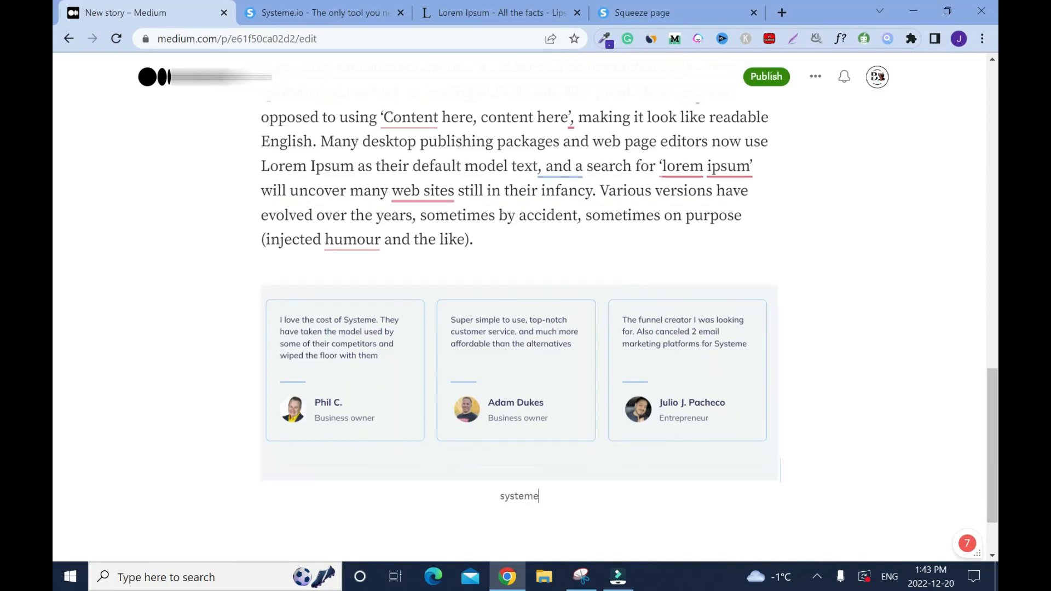
key(Return)
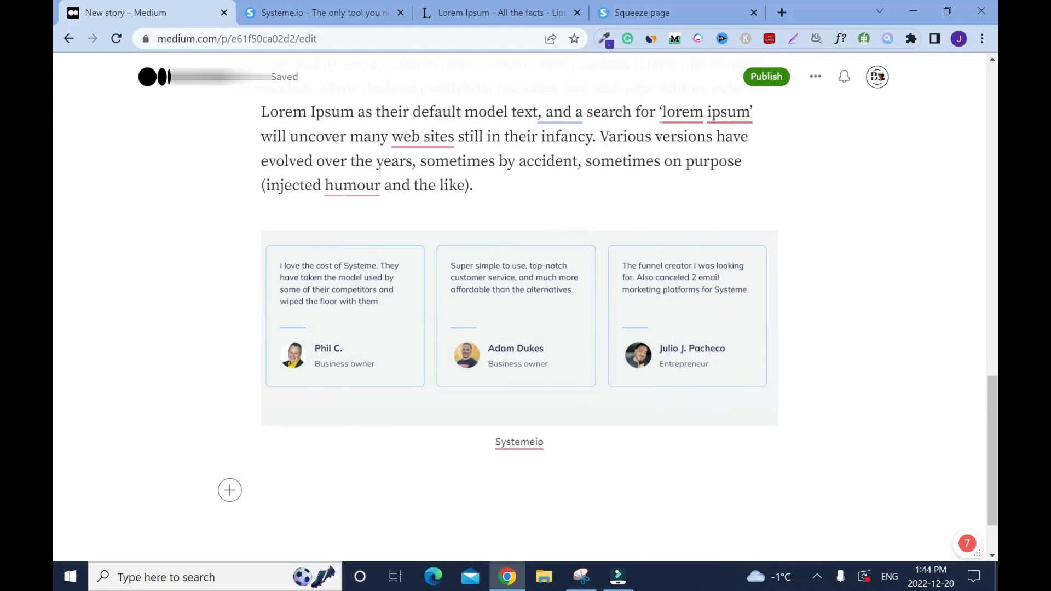
Write the sentence "You can access Systemeio through this link." below the testimonials image.
scroll(55, 304, up, 20)
scroll(54, 303, down, 7)
scroll(55, 304, down, 15)
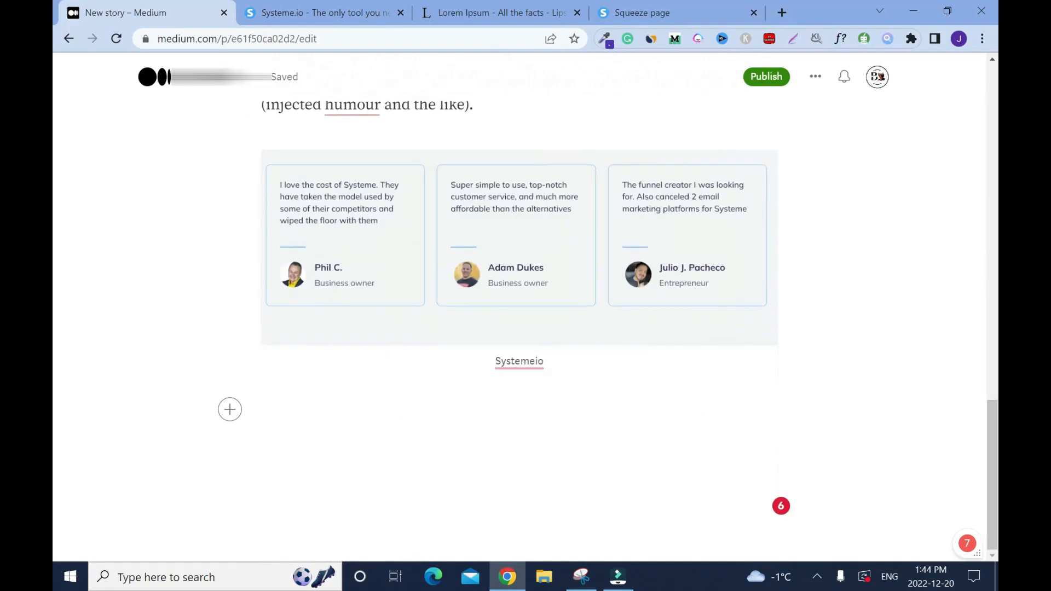
text(You can access Systemeio throug)
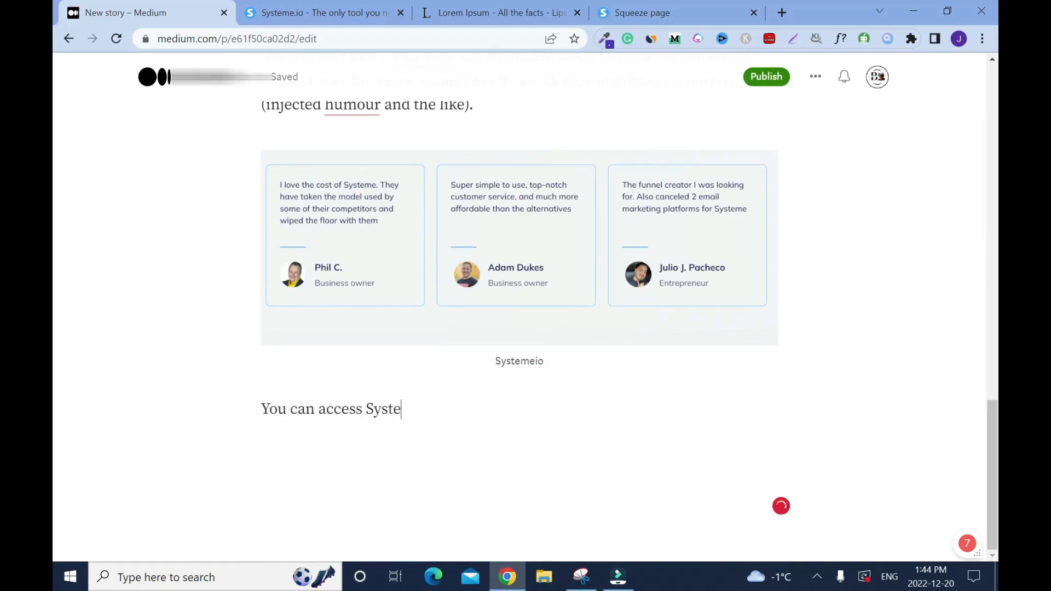
text(h this link.)
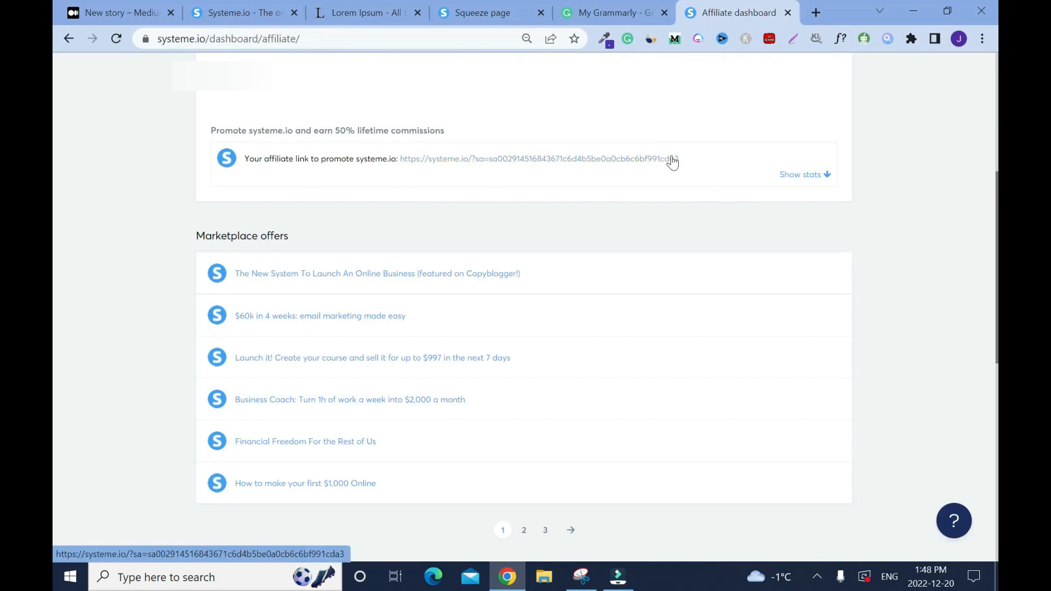
Copy the affiliate link from the Systeme.io affiliate dashboard and open link entry for the sentence "You can access Systemeio through this link." in Medium.
drag(399, 158, 679, 158)
right_click(638, 158)
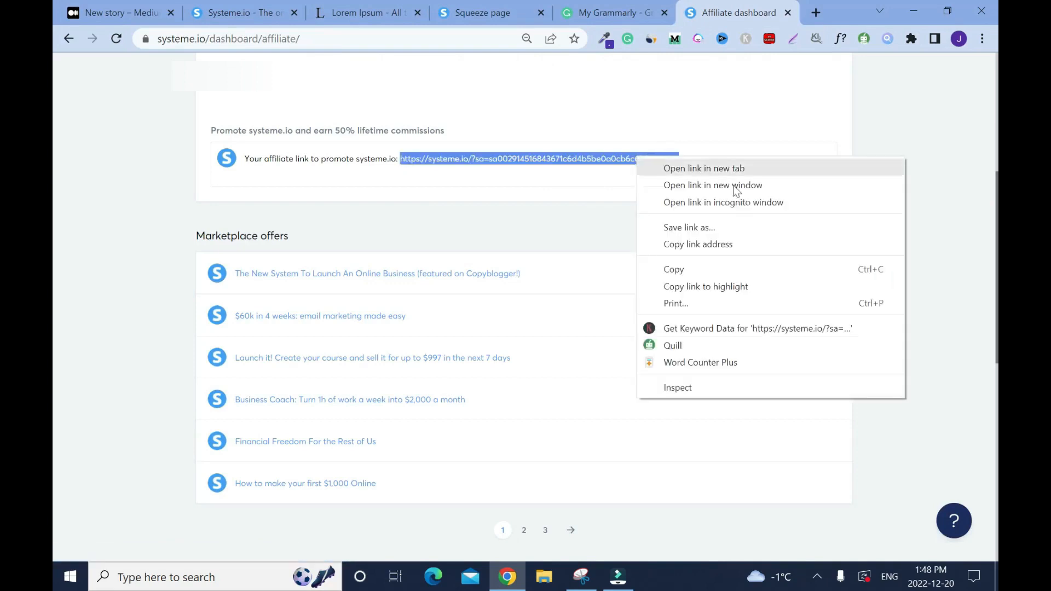
click(717, 267)
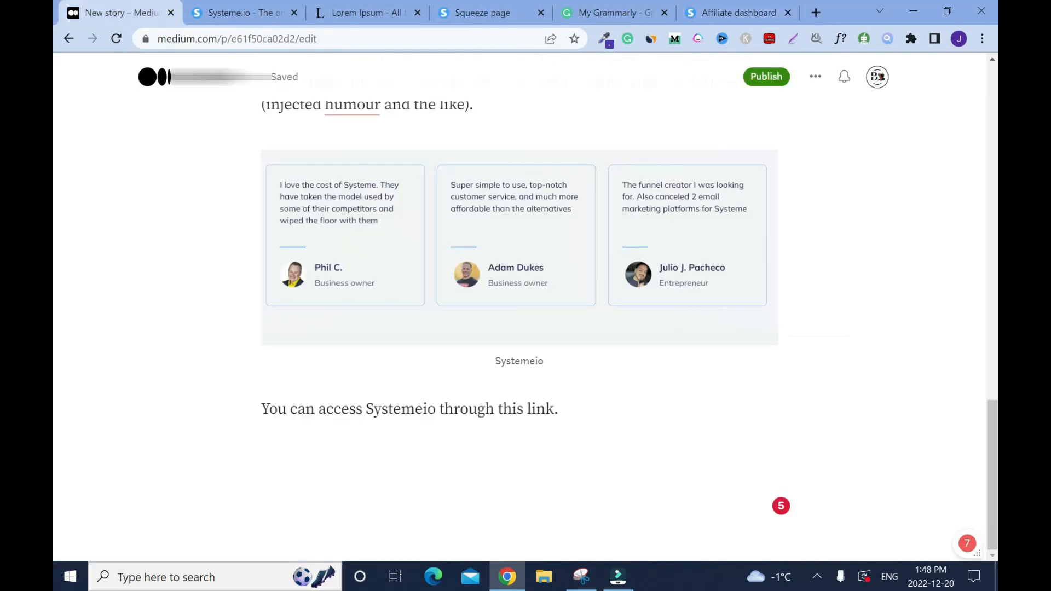
drag(261, 409, 560, 409)
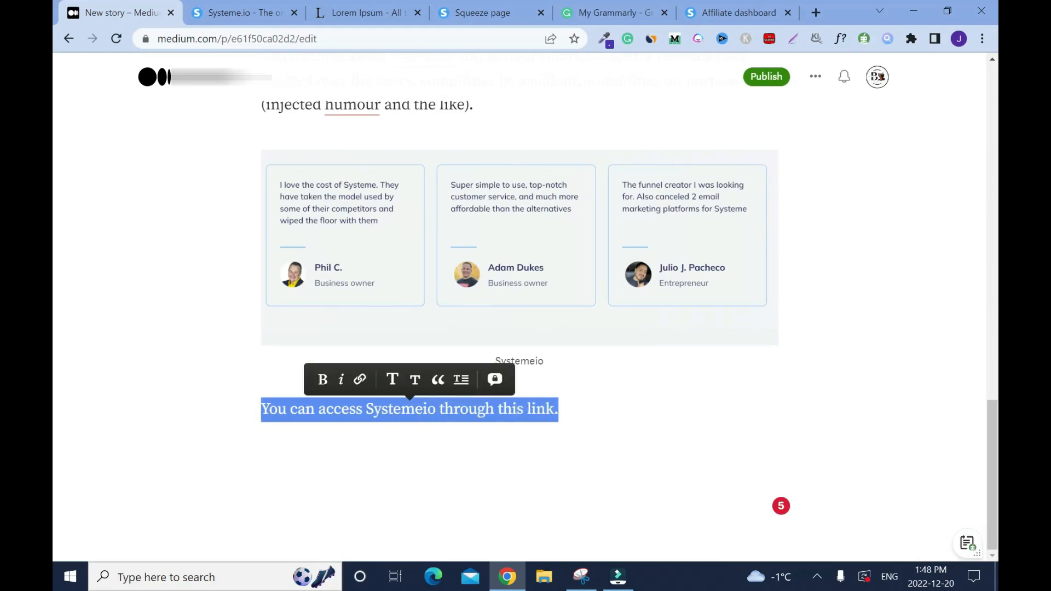
click(357, 384)
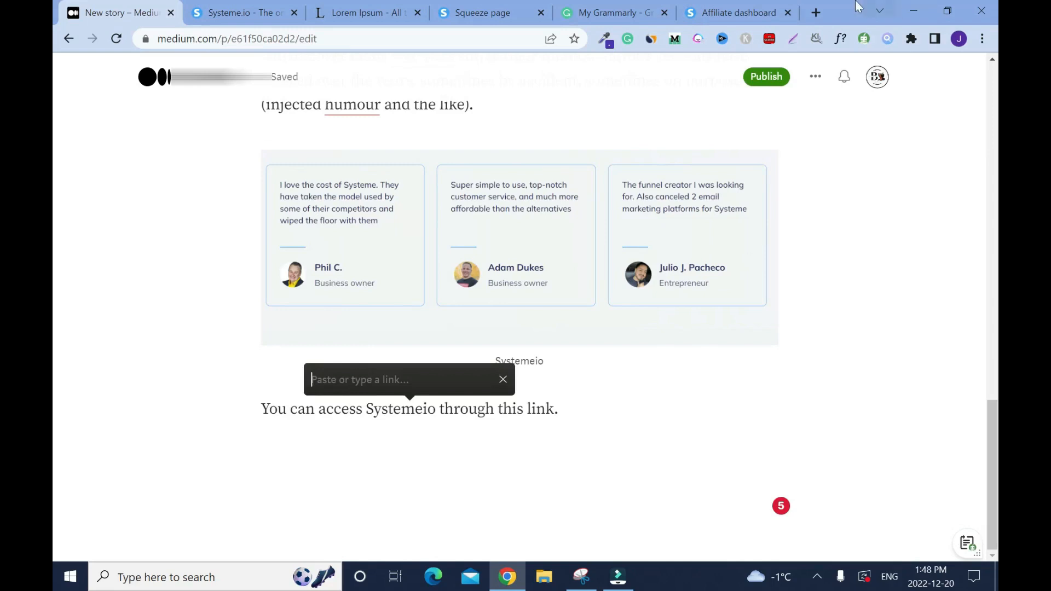
Search Google for Bitly in a new browser tab and open the Bitly website.
click(815, 12)
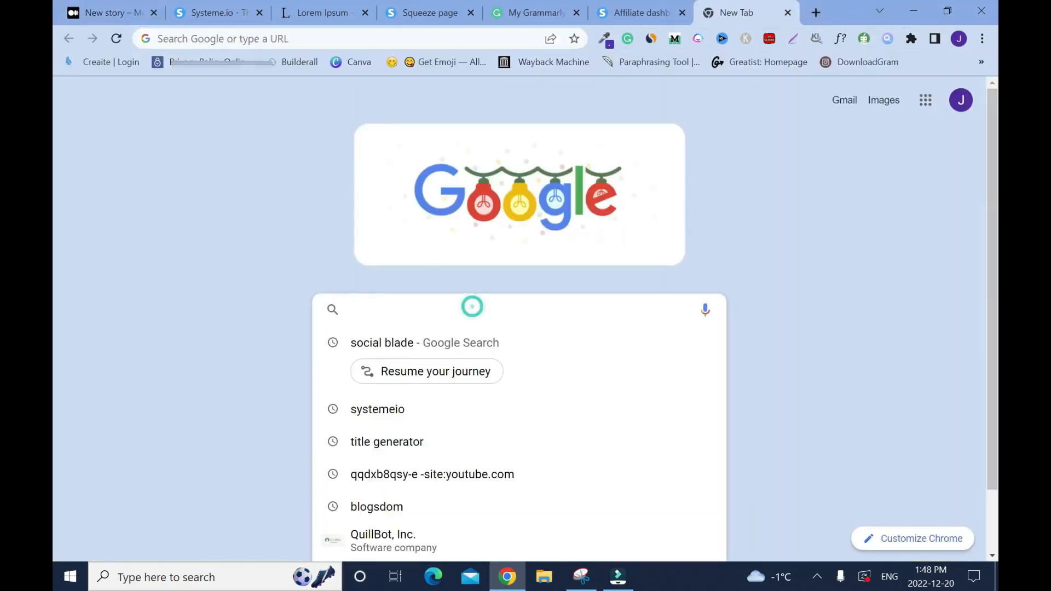
text(bi)
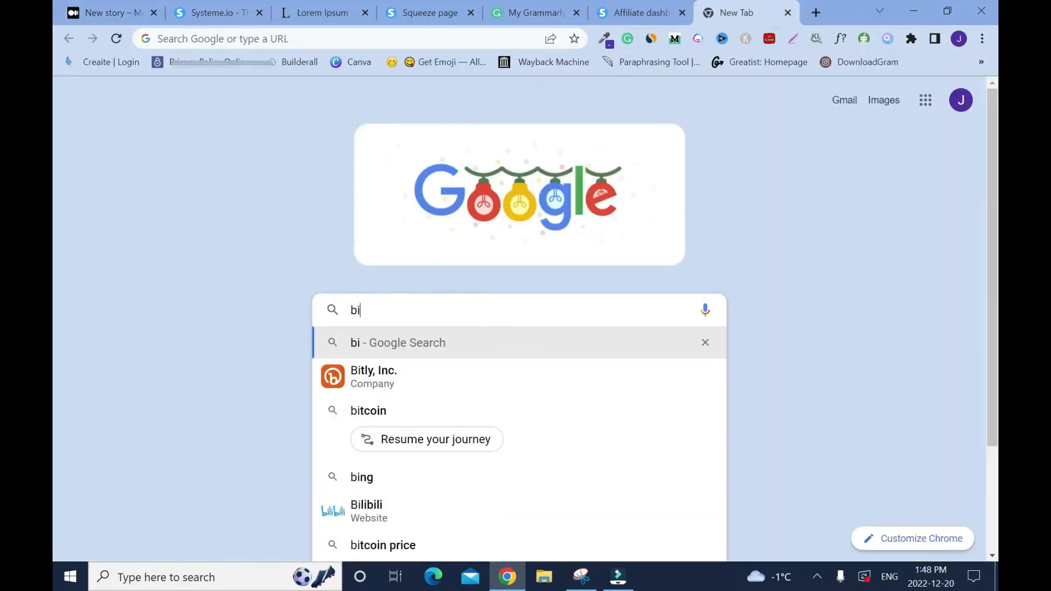
click(419, 372)
click(269, 230)
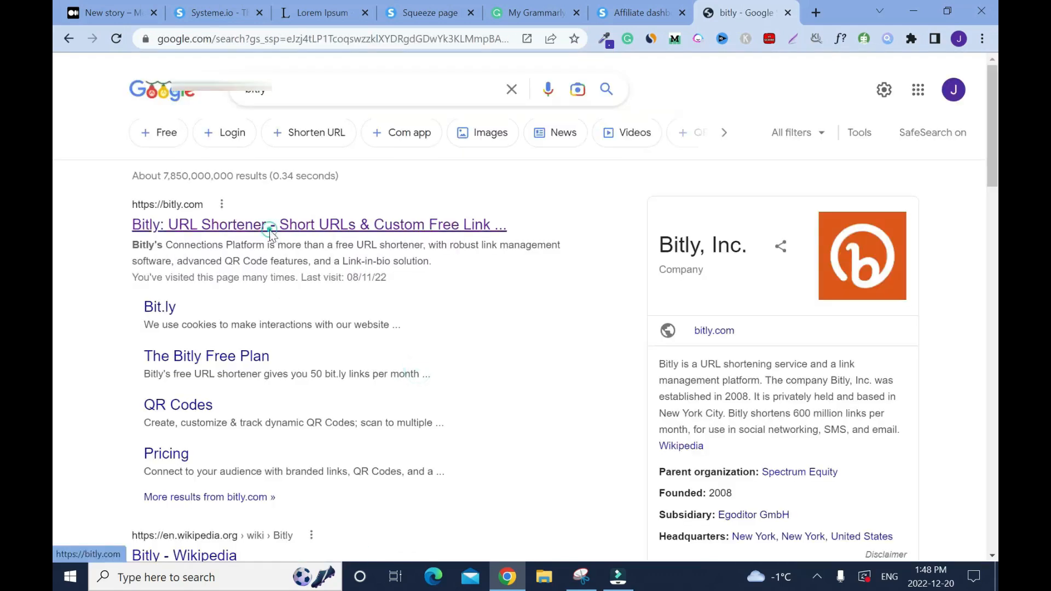
Shorten the Systeme.io affiliate link with Bitly and copy the short link.
scroll(653, 219, down, 13)
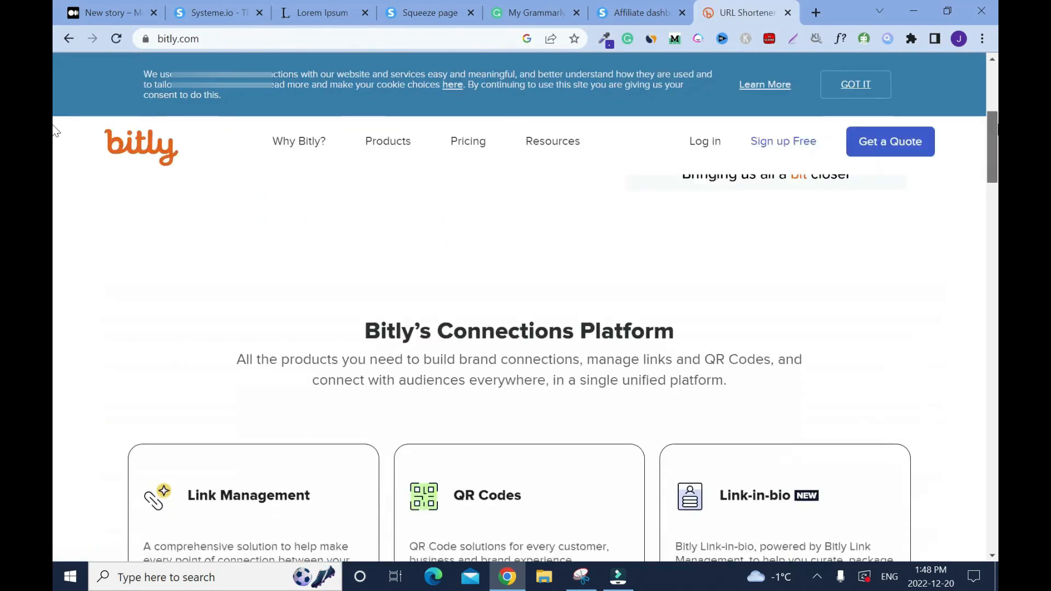
click(397, 346)
key(ctrl+v)
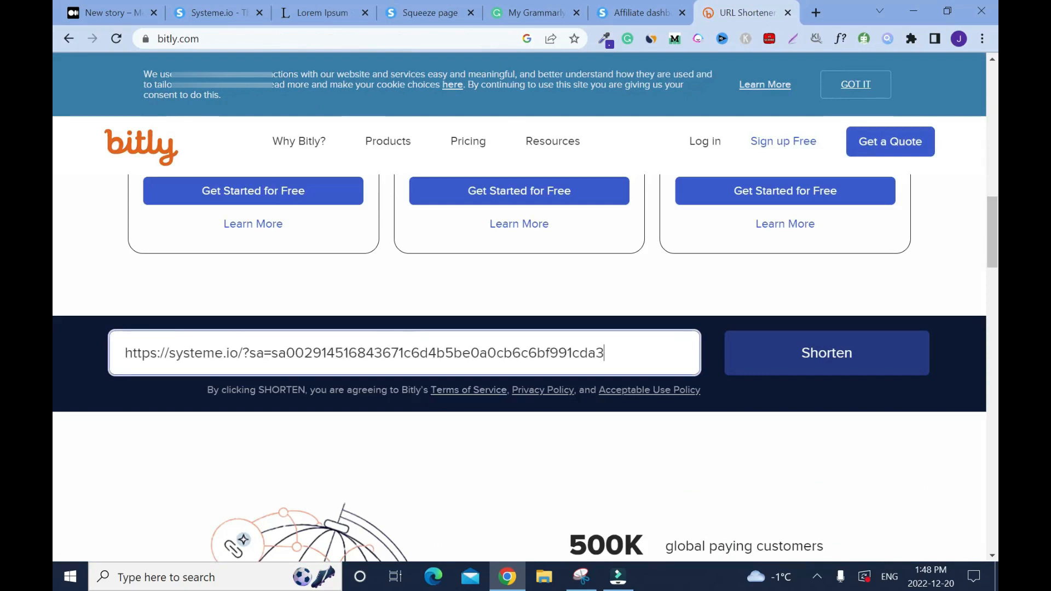
click(860, 363)
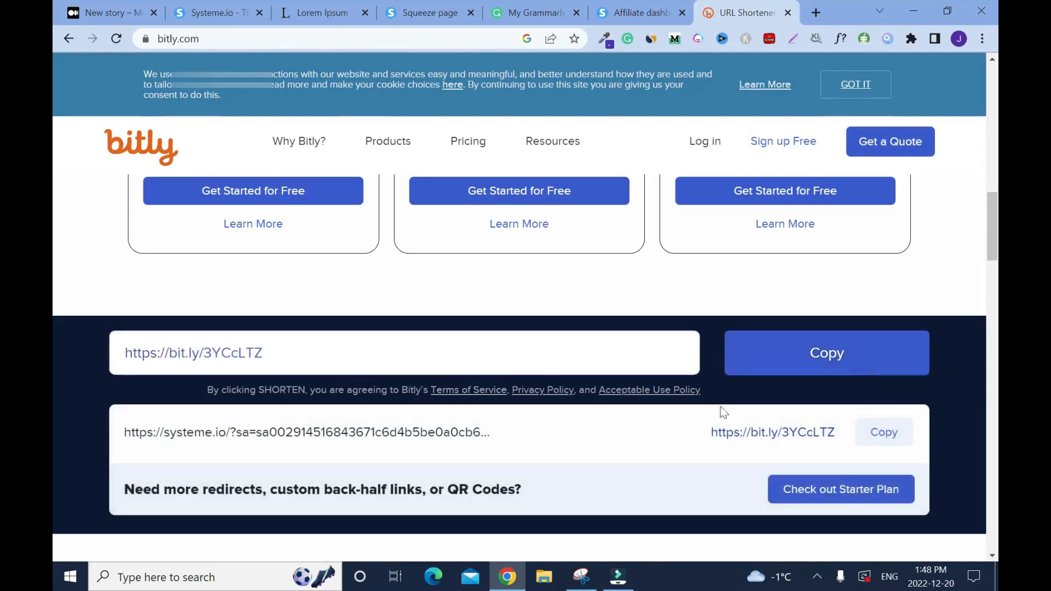
click(891, 435)
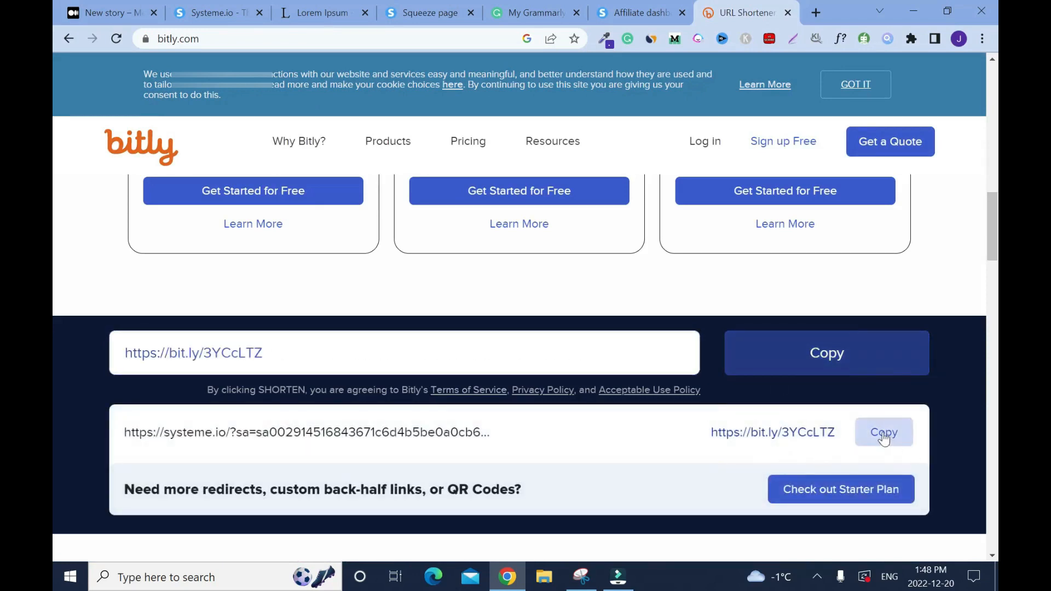
click(98, 11)
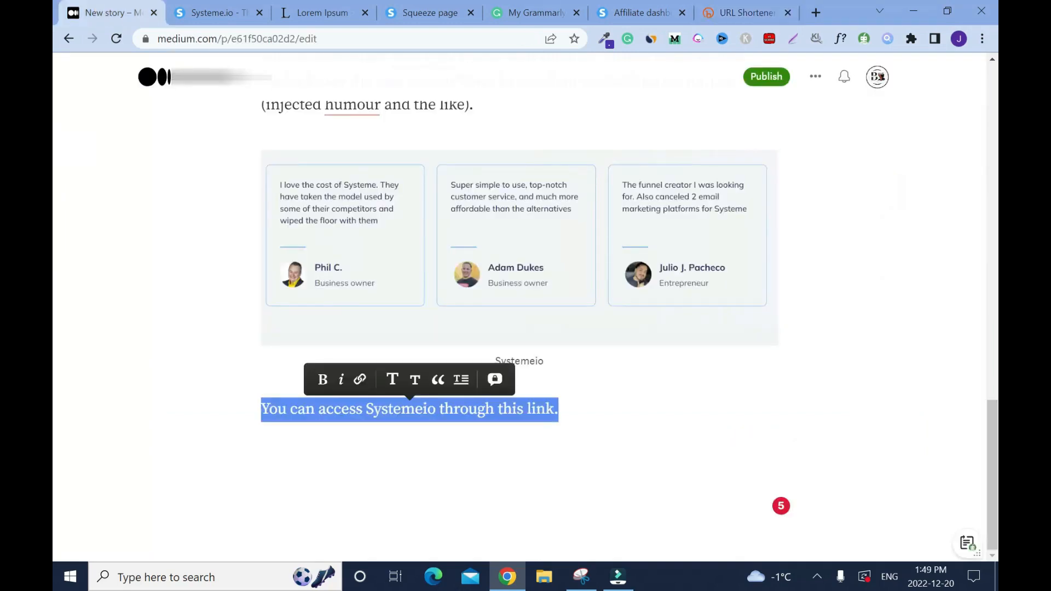
click(359, 381)
key(ctrl+v)
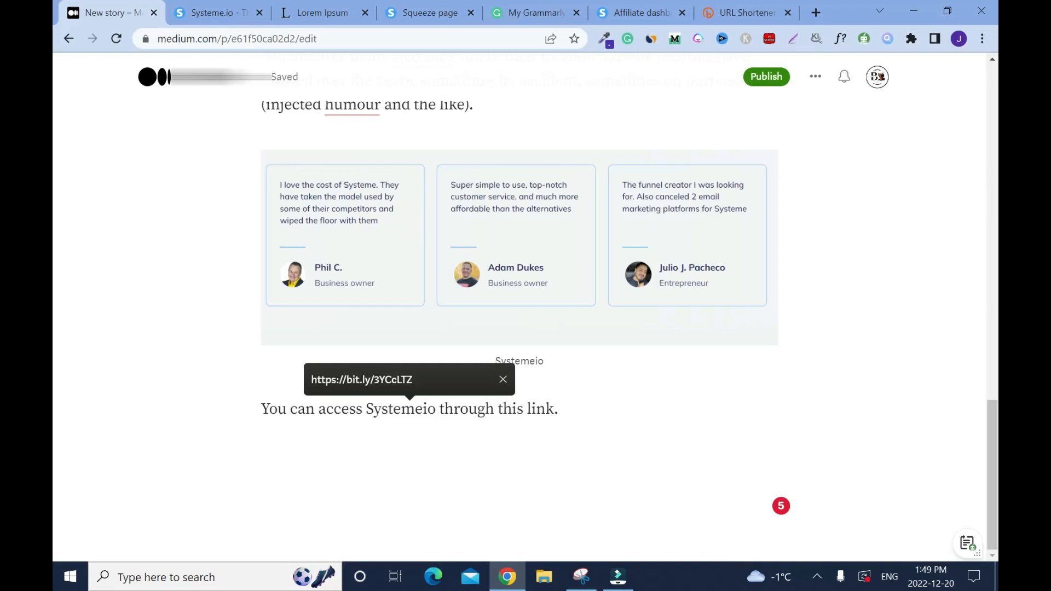
key(Return)
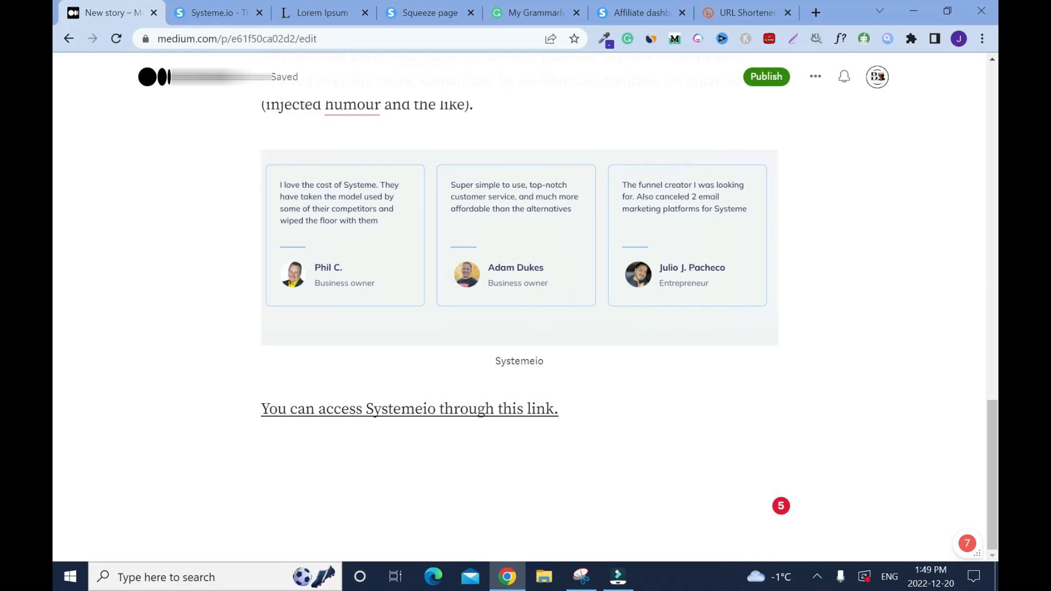
Write the paragraph "Disclaimer: The link above contains an affiliate URL. I will earn a small commission if you subscribe via this link." below the link.
key(Return)
text(Dis)
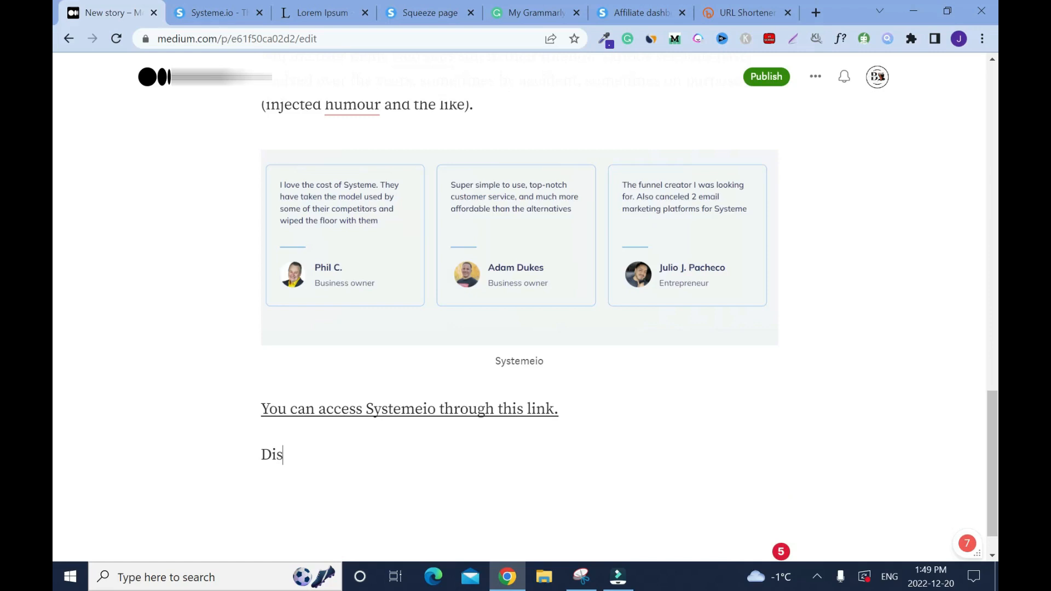
text(claimer: The link ab)
text(ove contains an affiliate URL.)
click(495, 495)
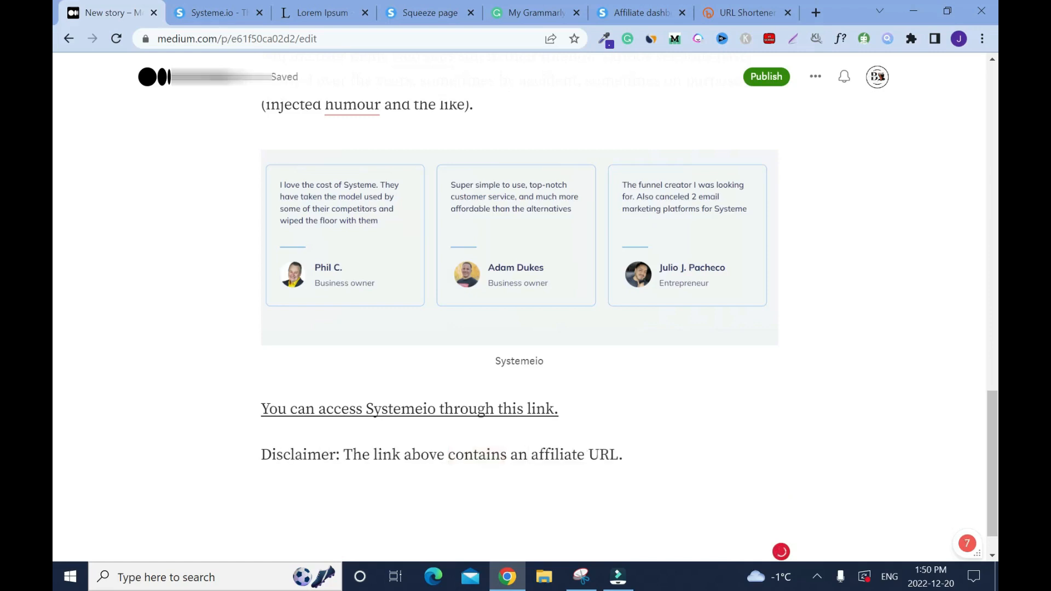
text(earn)
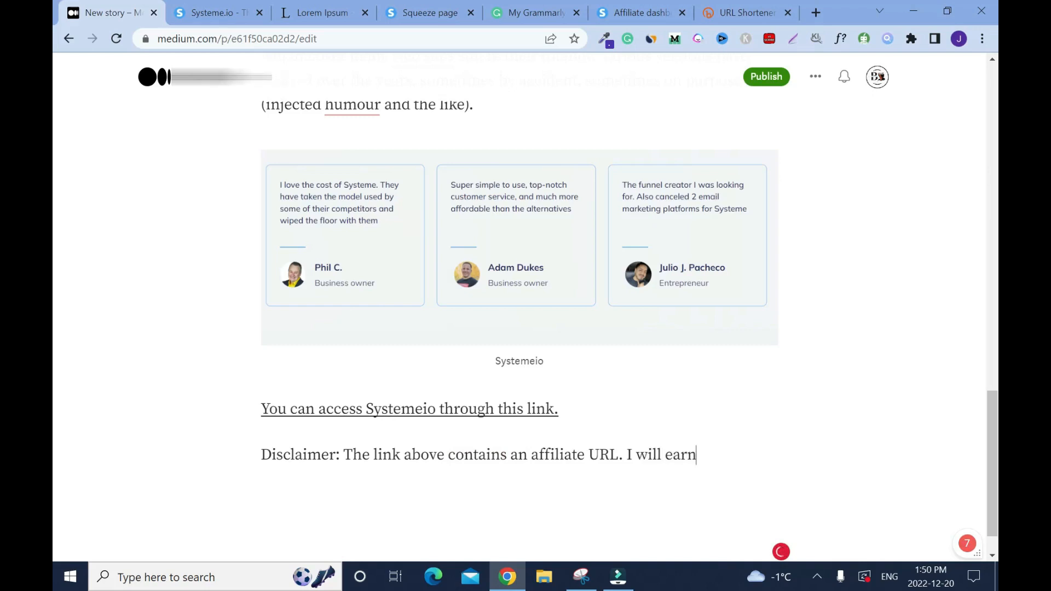
text( a small commi)
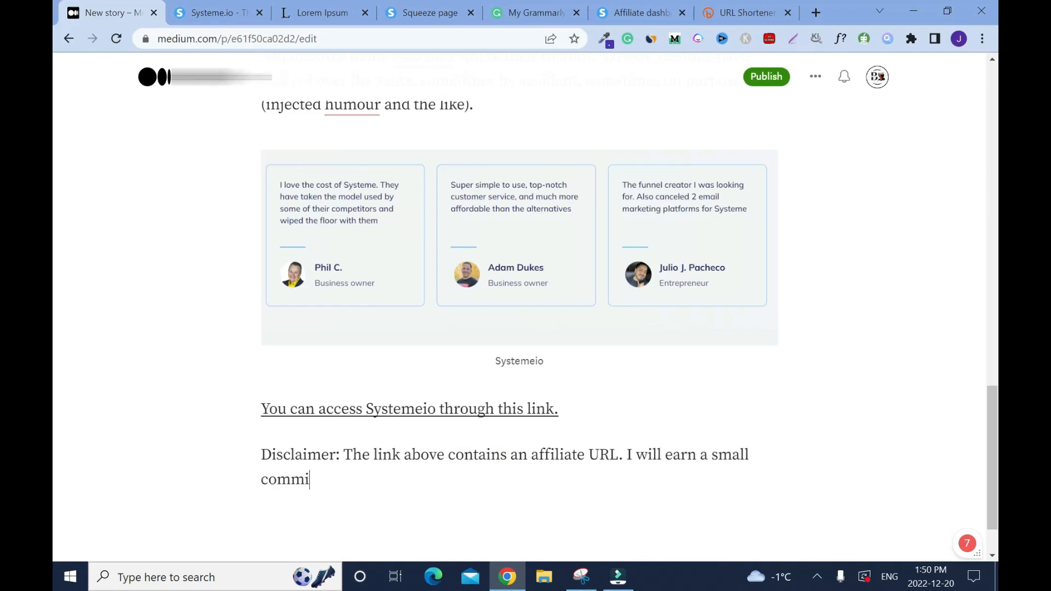
text(ssion if you subscri)
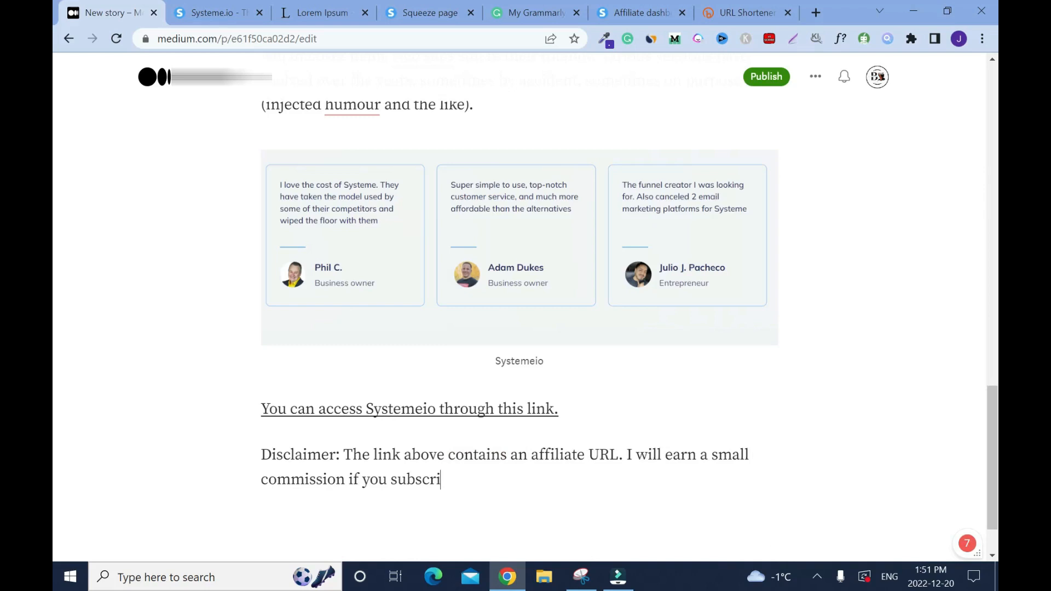
text(be via this link.)
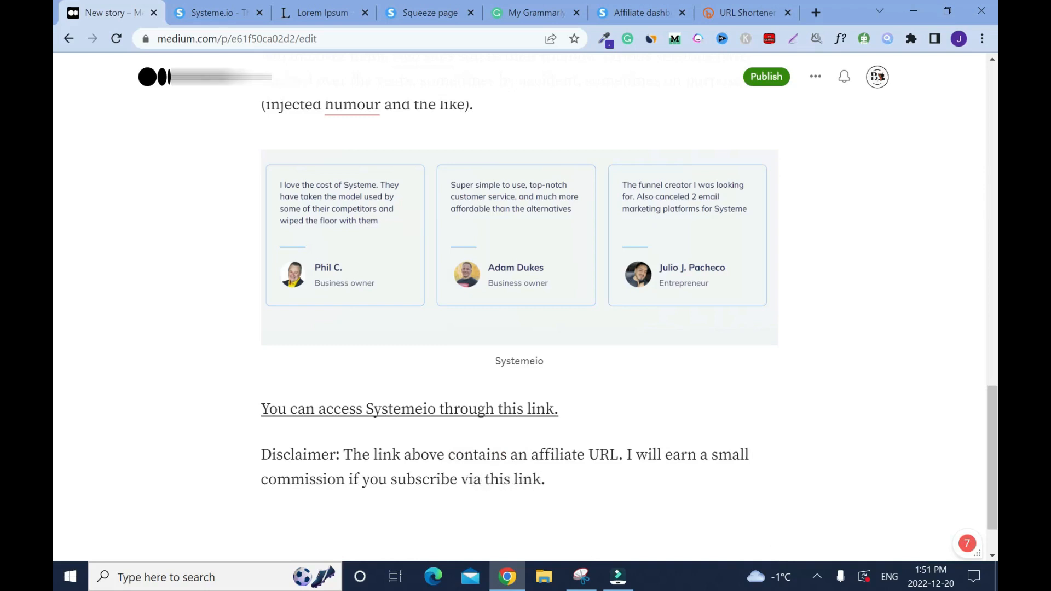
Make the word "Disclaimer" bold and return to the end of the paragraph.
drag(336, 455, 259, 456)
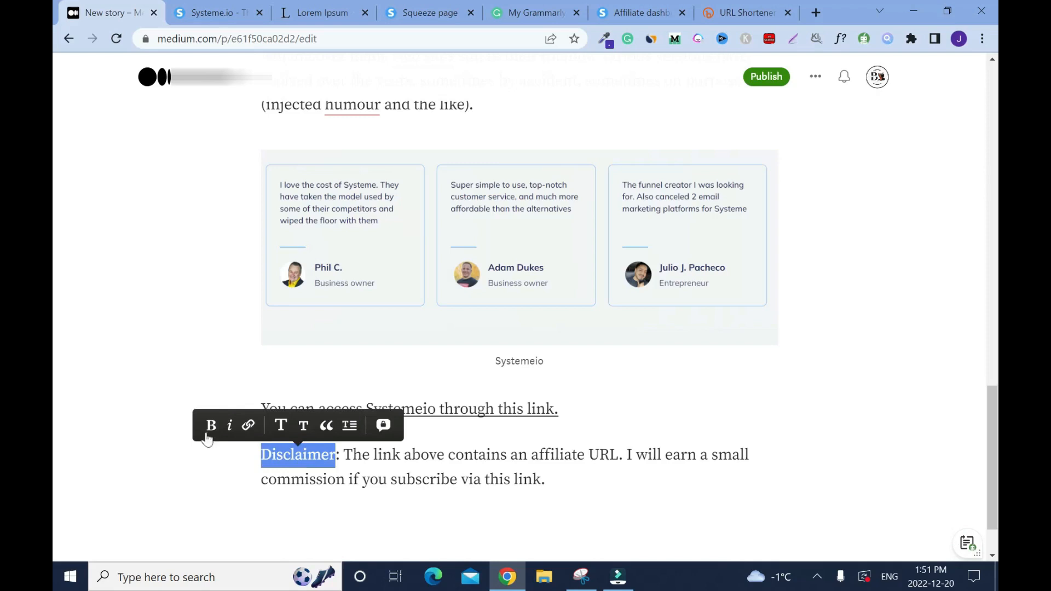
click(211, 425)
key(ctrl+End)
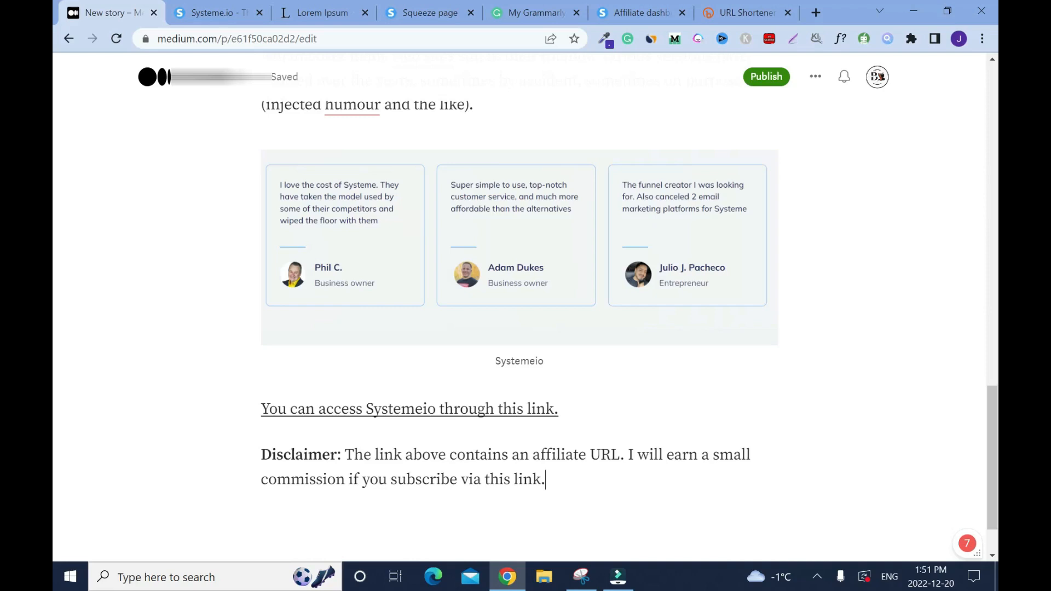
Reword the disclaimer's second sentence as "If you subscribe through this link, I will receive a small commission at no extra cost.".
key(BackSpace)
text(with no addit)
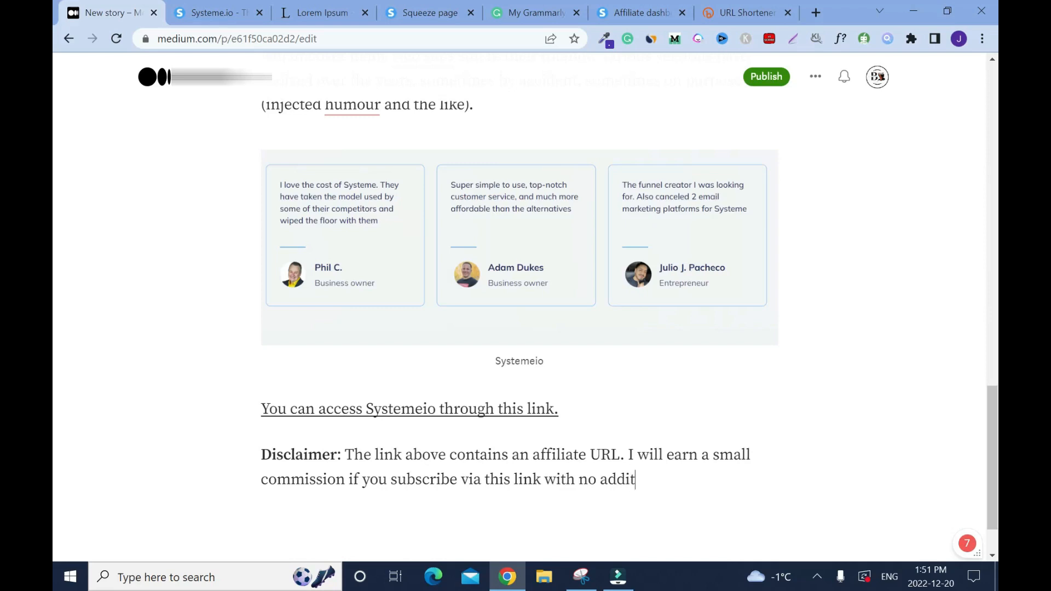
text(ional cost)
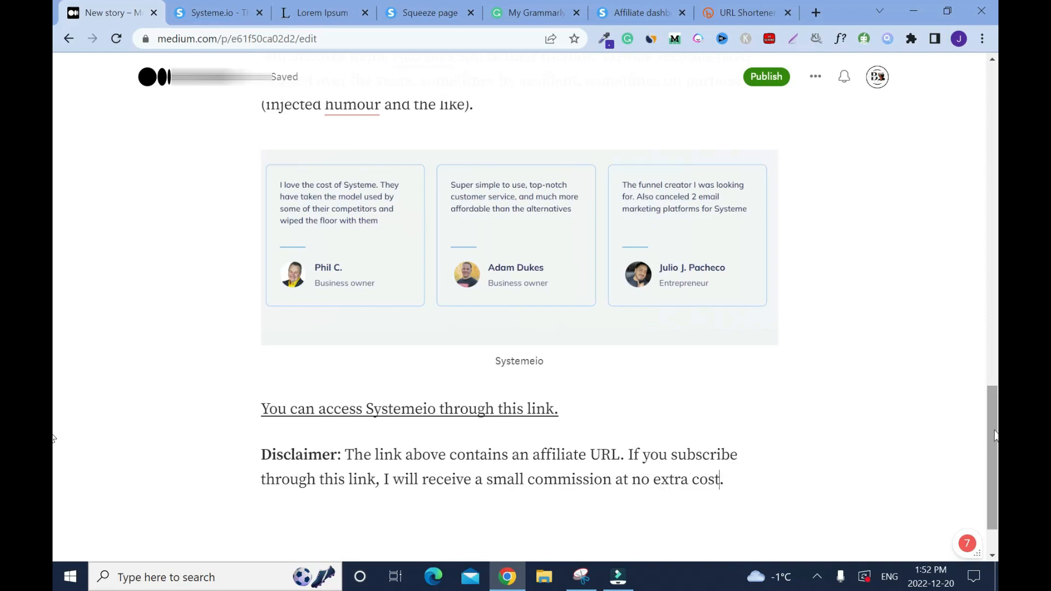
Copy the squeeze page URL successpage.io/website-builder and paste it as the link of "You can access Systemeio through this link." in the Medium story.
click(430, 13)
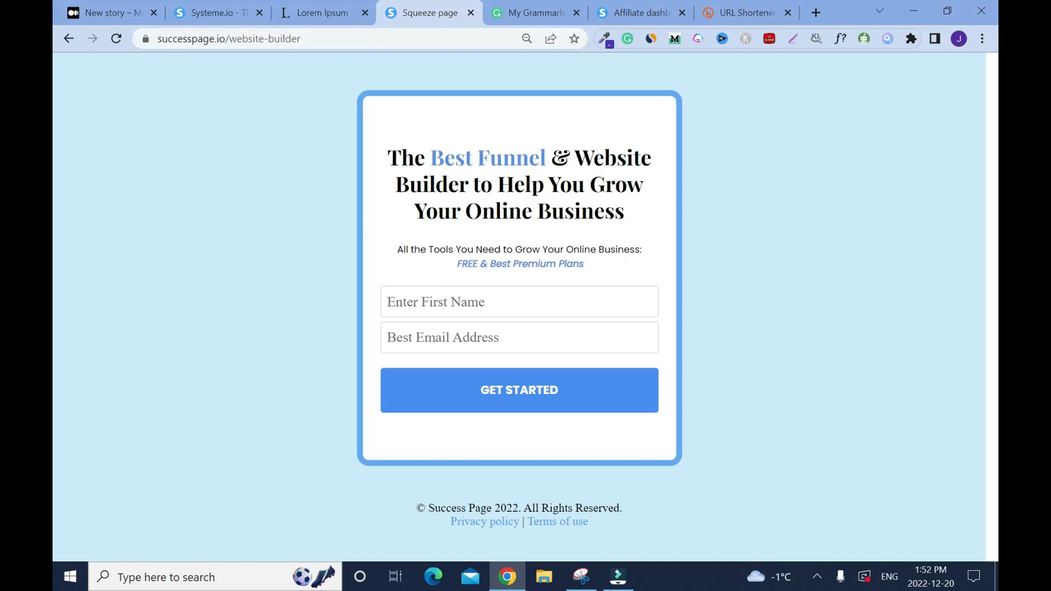
click(206, 39)
right_click(206, 39)
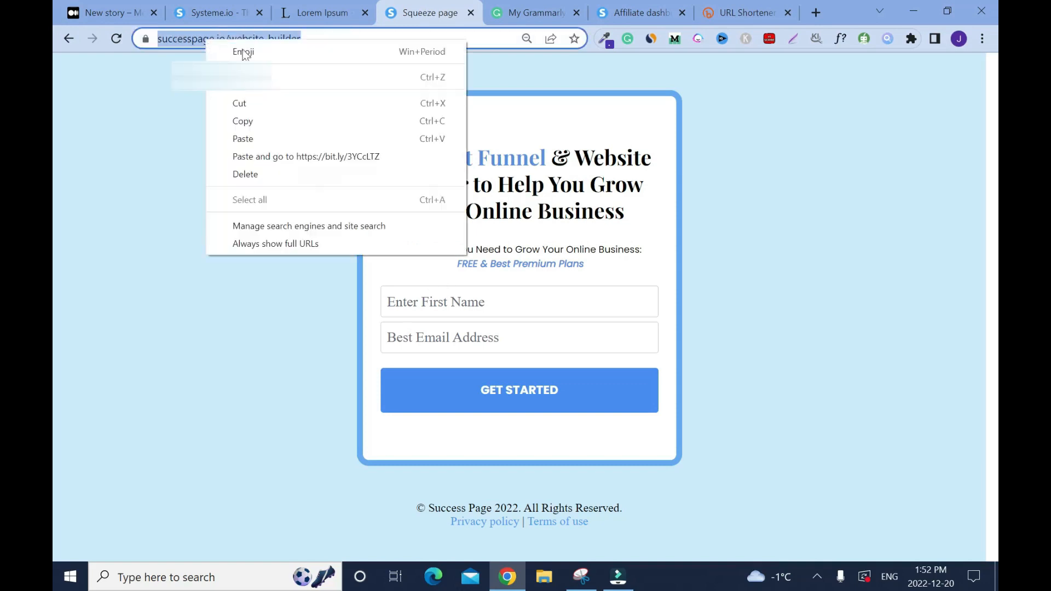
click(258, 120)
click(109, 12)
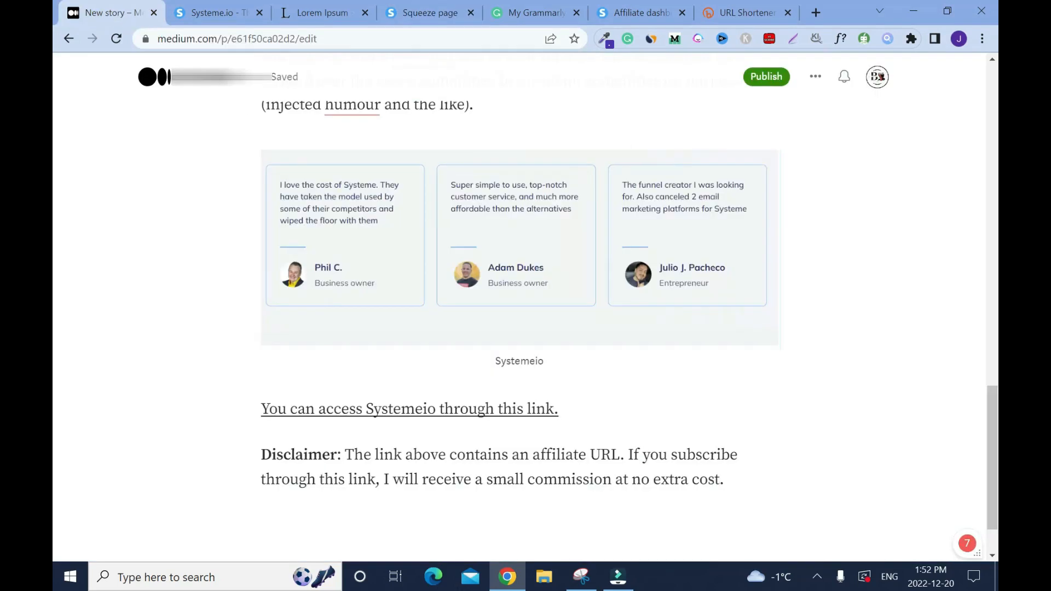
drag(558, 409, 261, 409)
key(ctrl+v)
key(ctrl+End)
click(617, 8)
click(420, 7)
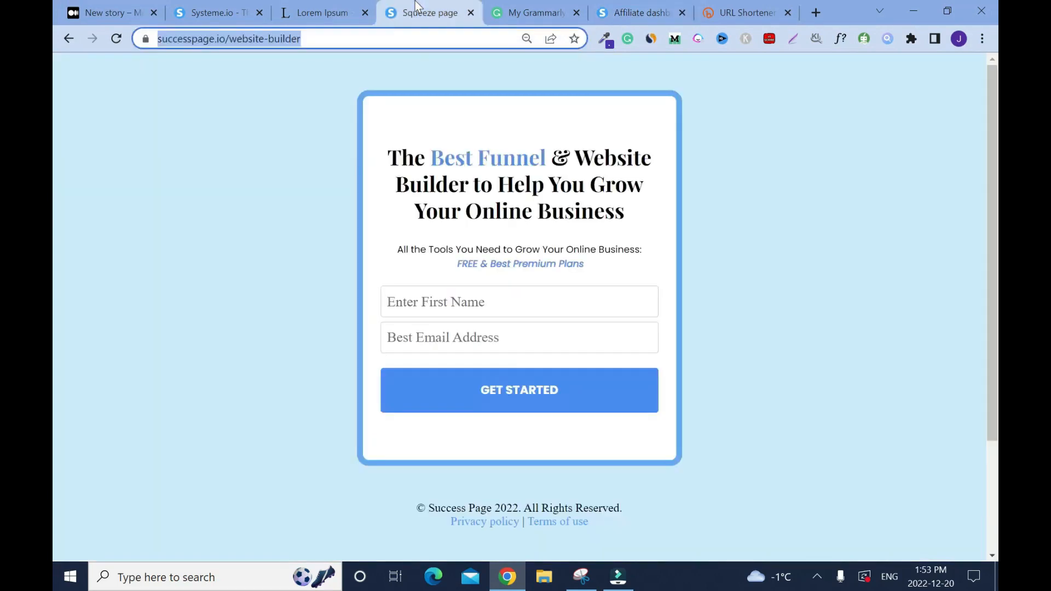
click(182, 145)
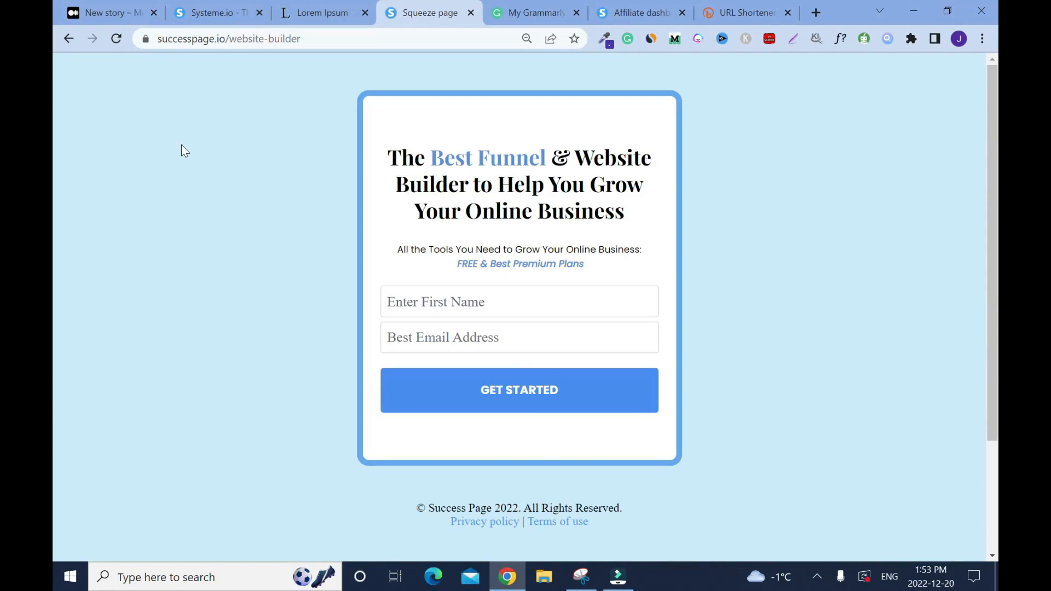
click(94, 14)
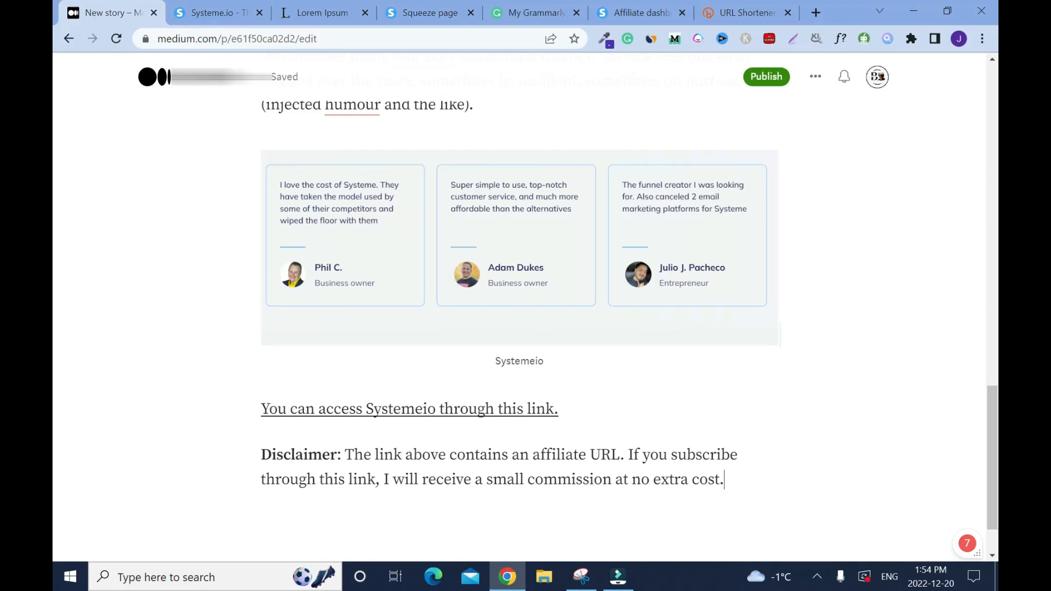
Open the story's publishing settings and add the topics Systemeio Review and systemeio.
scroll(519, 323, down, 1)
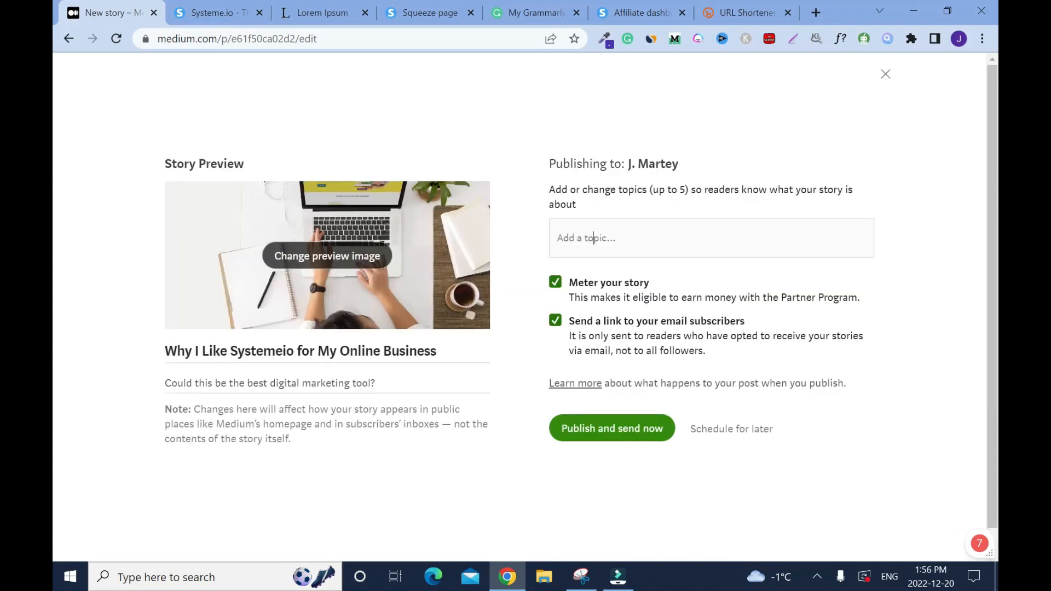
click(593, 238)
text(systemeio)
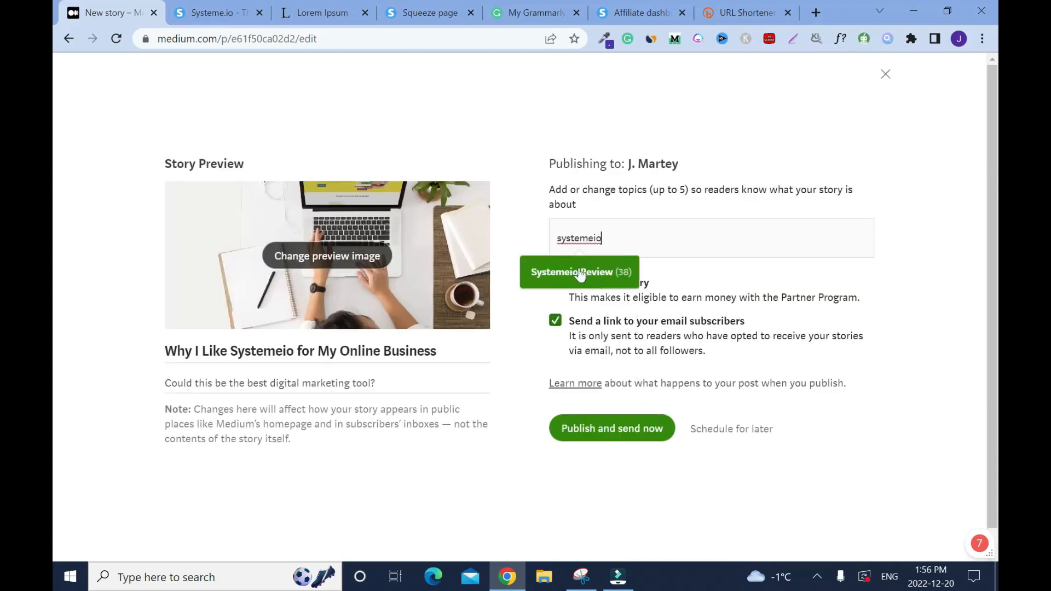
click(597, 276)
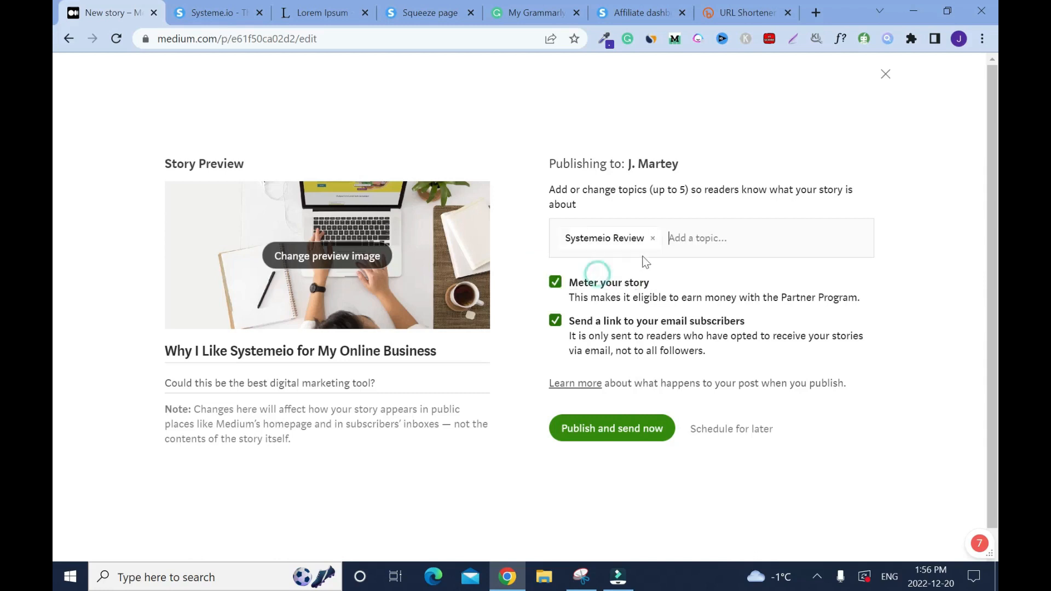
text(systemeio)
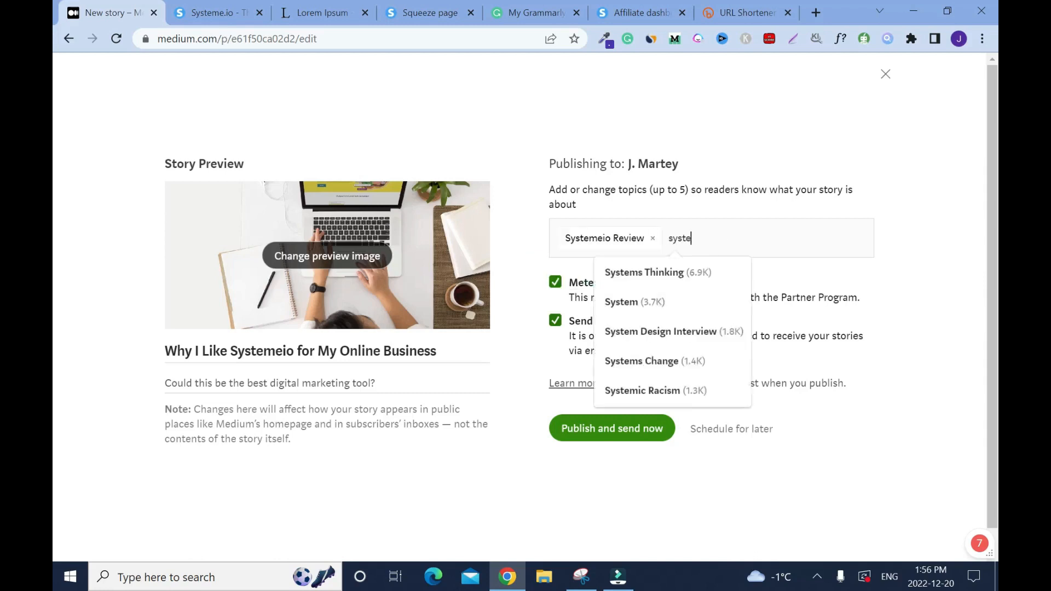
key(Return)
Add the topics Digital Marketing and Make Money Online to the story.
text(digital marketing)
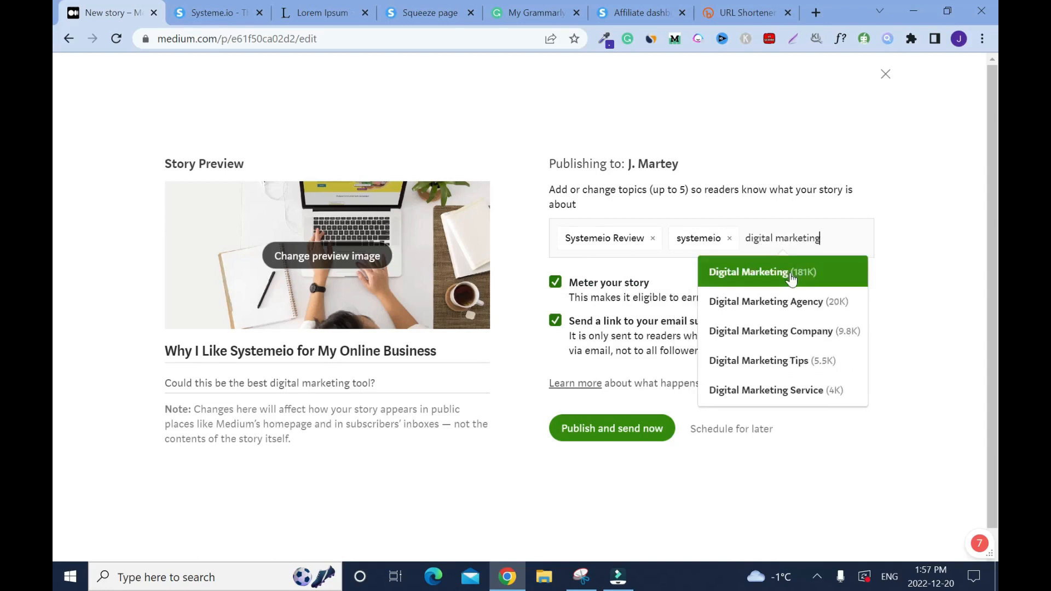
click(789, 274)
text(onli)
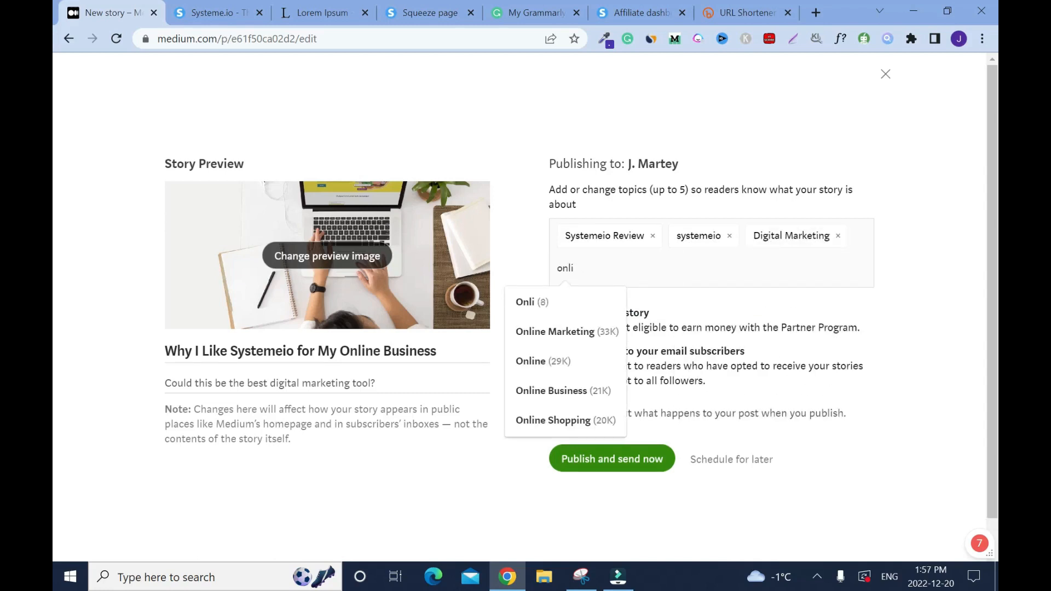
key(BackSpace)
key(BackSpace)
key(BackSpace)
text(make m)
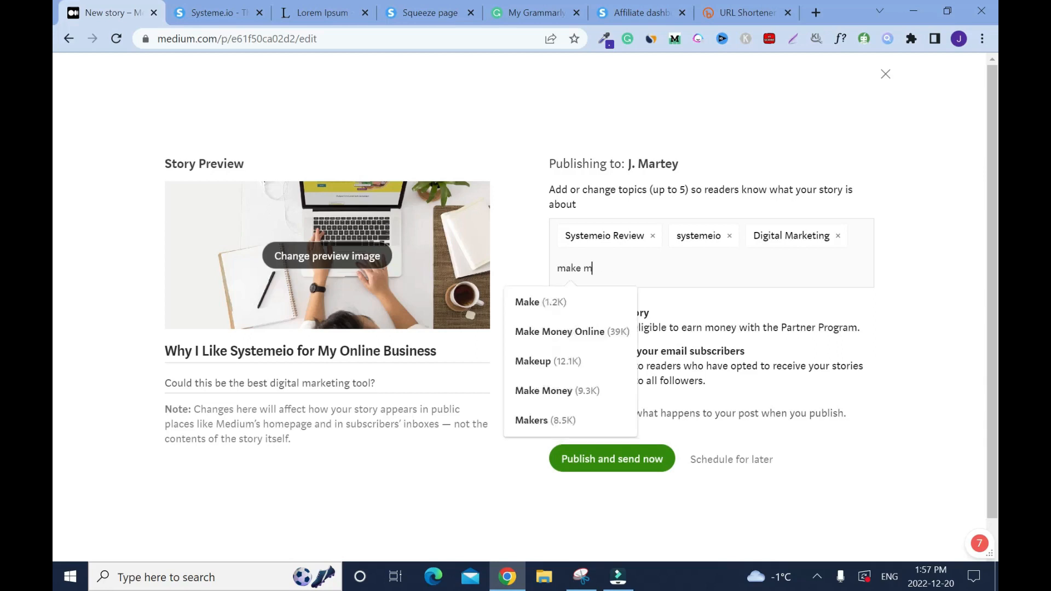
click(617, 304)
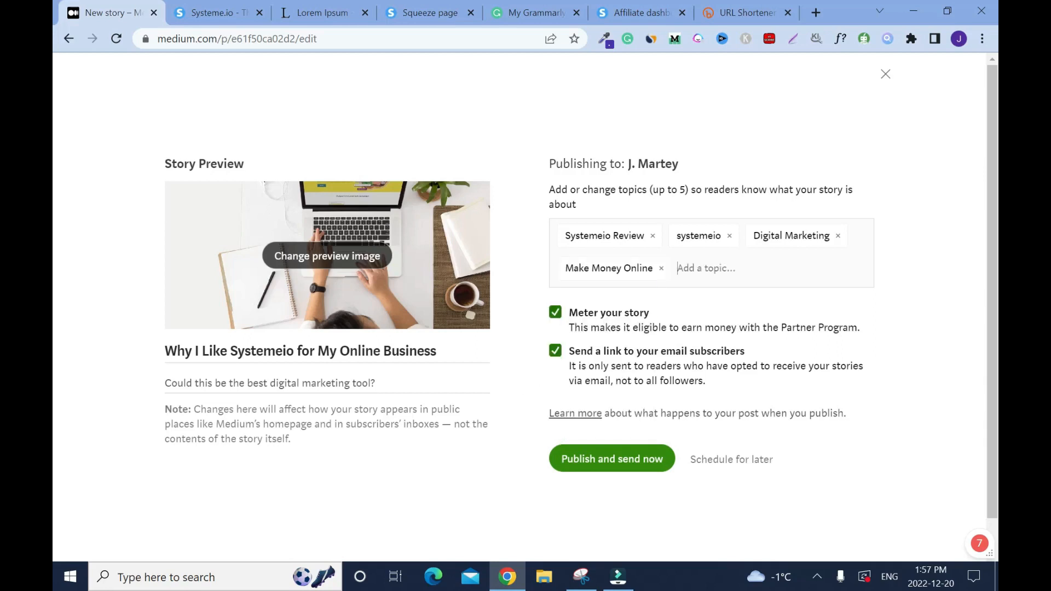
text(free)
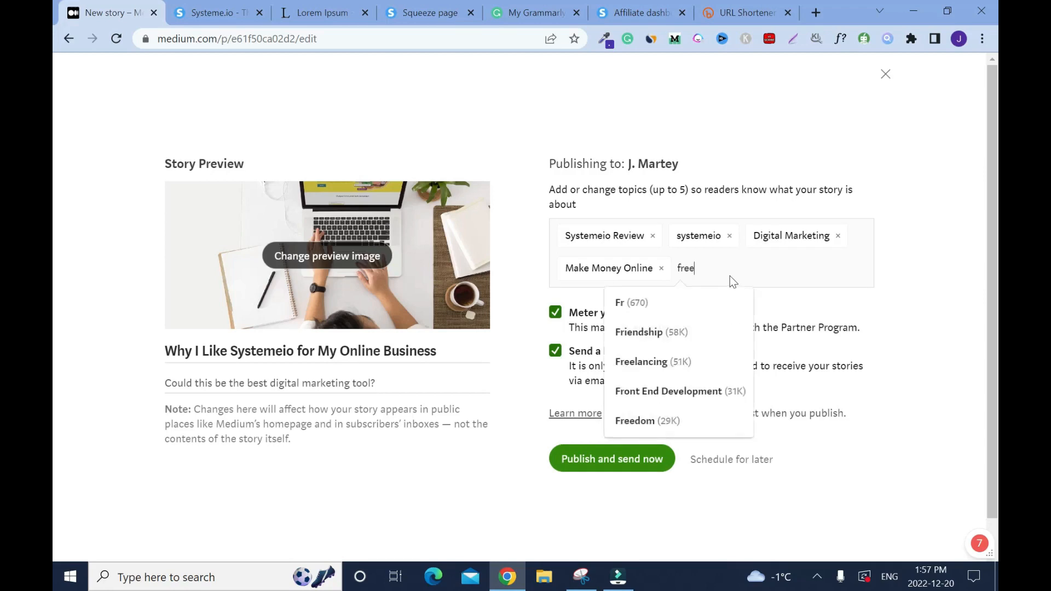
text( web)
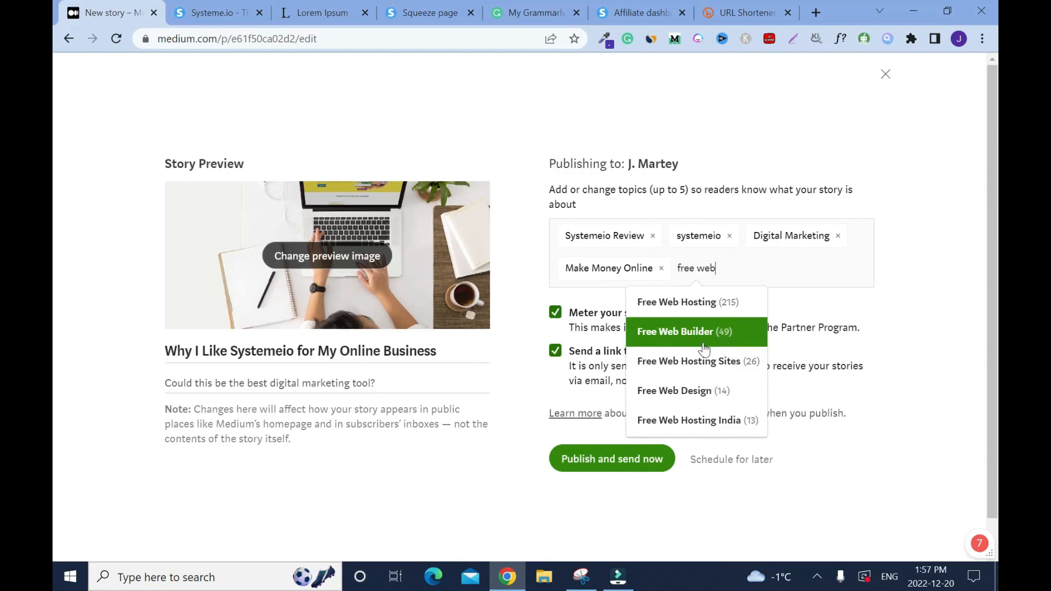
text(site)
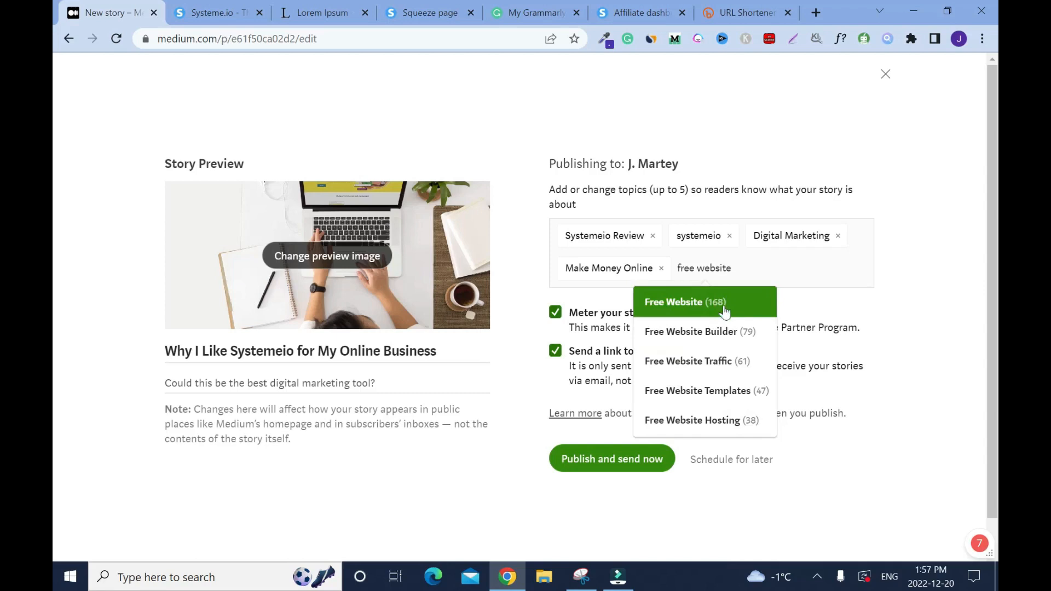
key(ctrl+a)
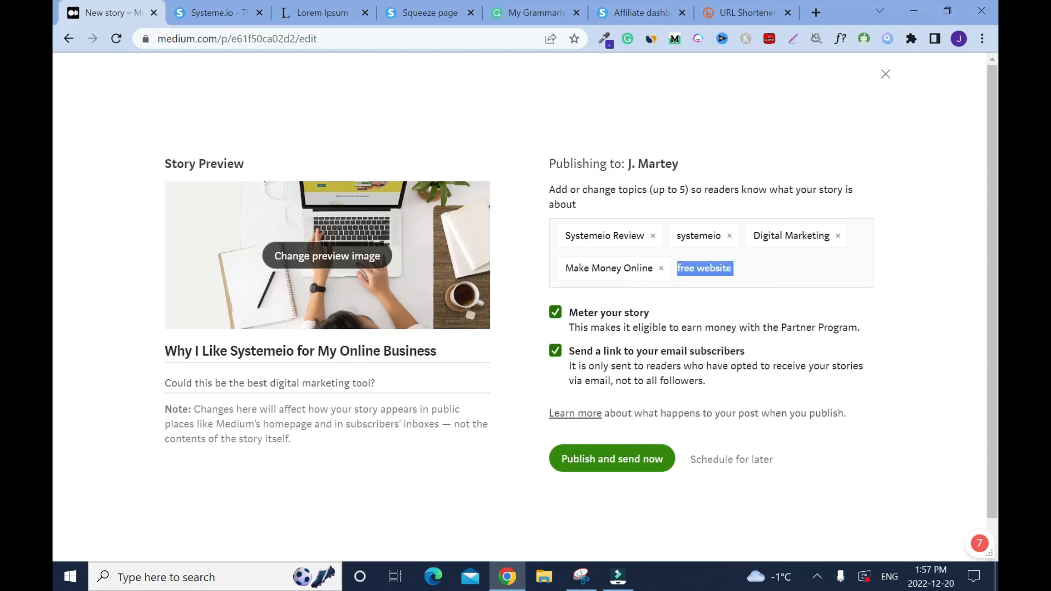
text(online b)
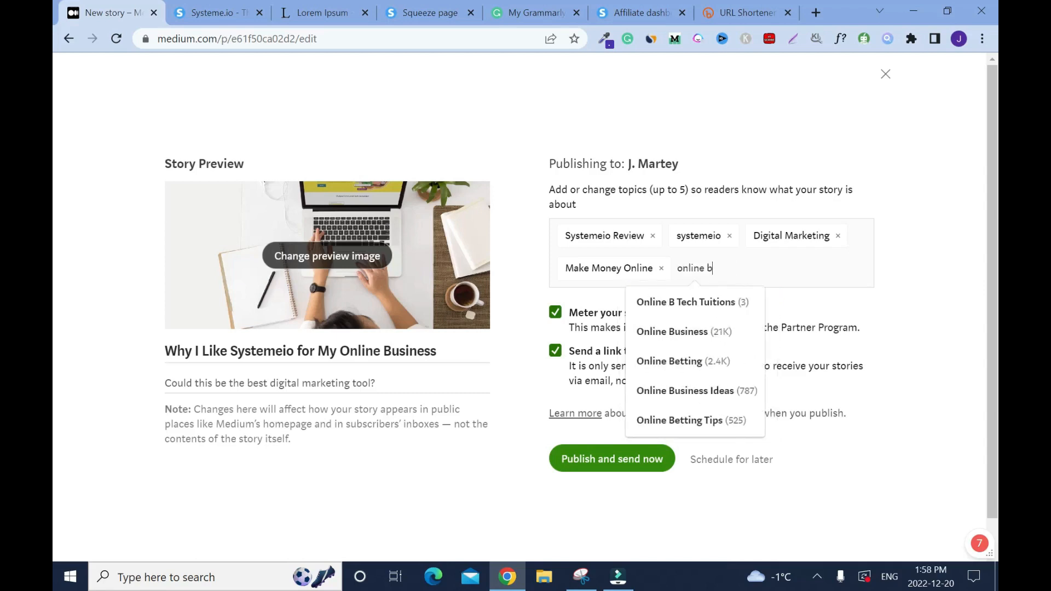
key(BackSpace)
key(BackSpace)
key(BackSpace)
key(BackSpace)
key(BackSpace)
key(BackSpace)
key(BackSpace)
key(BackSpace)
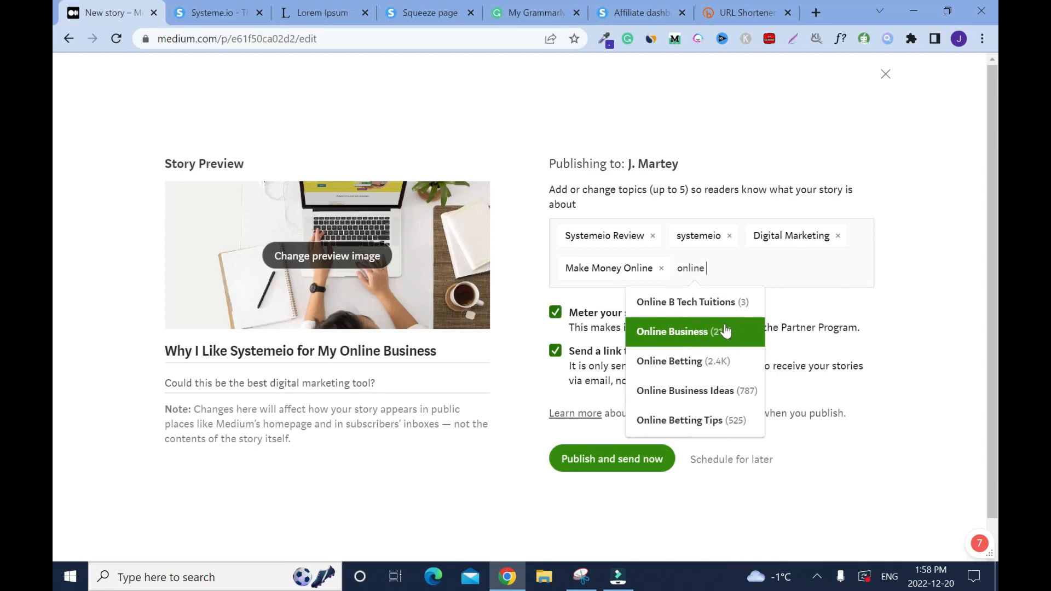
text(free landing)
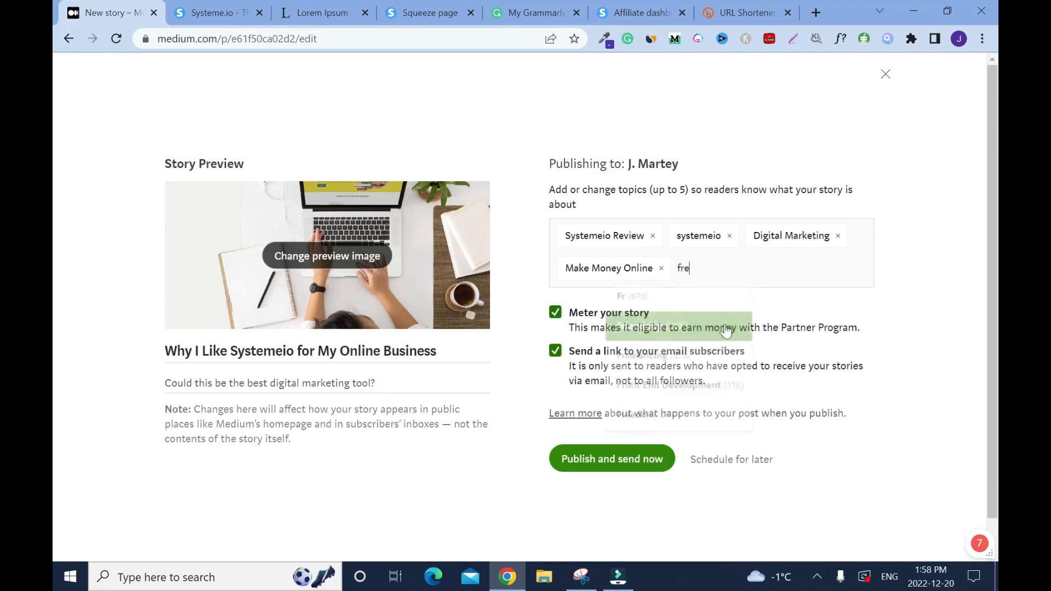
key(BackSpace)
key(BackSpace)
key(BackSpace)
key(BackSpace)
key(BackSpace)
key(BackSpace)
key(BackSpace)
key(BackSpace)
key(BackSpace)
key(BackSpace)
key(BackSpace)
key(BackSpace)
key(BackSpace)
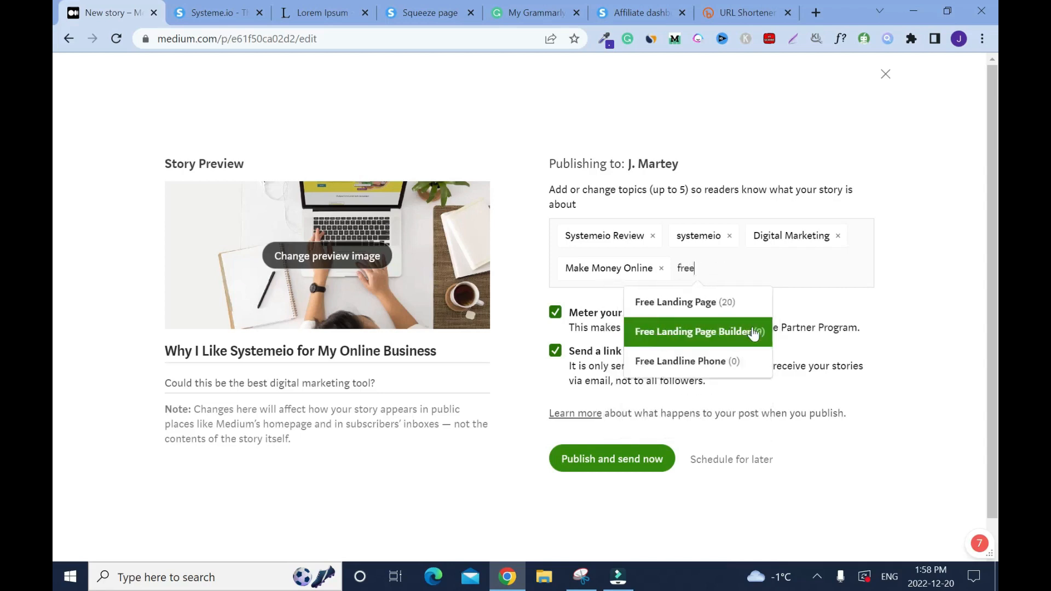
Look up "landing page" as the fifth topic and add the suggested topic Landing Page Design.
text(landing page)
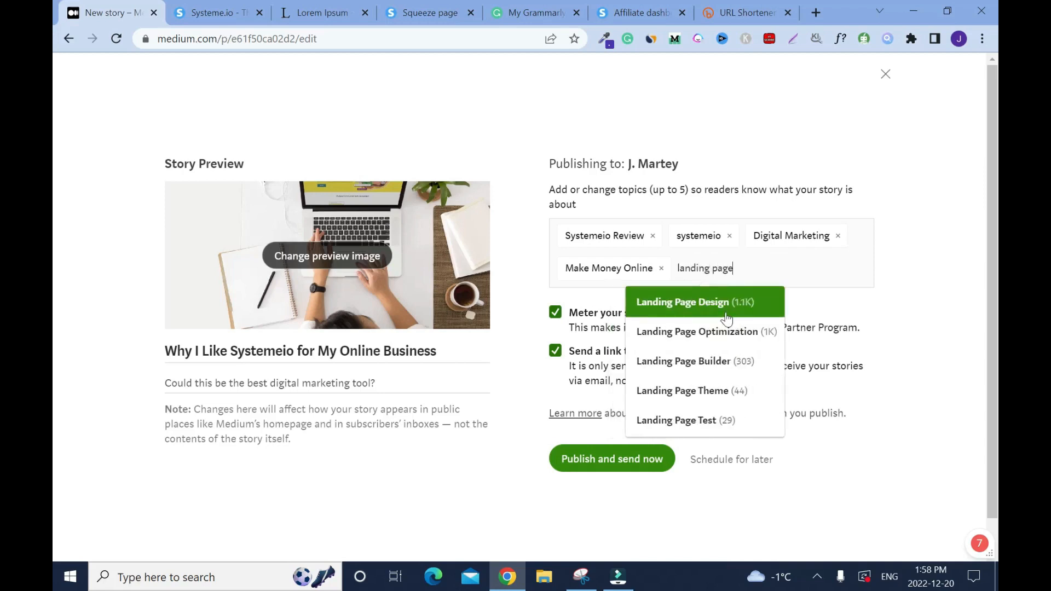
click(725, 314)
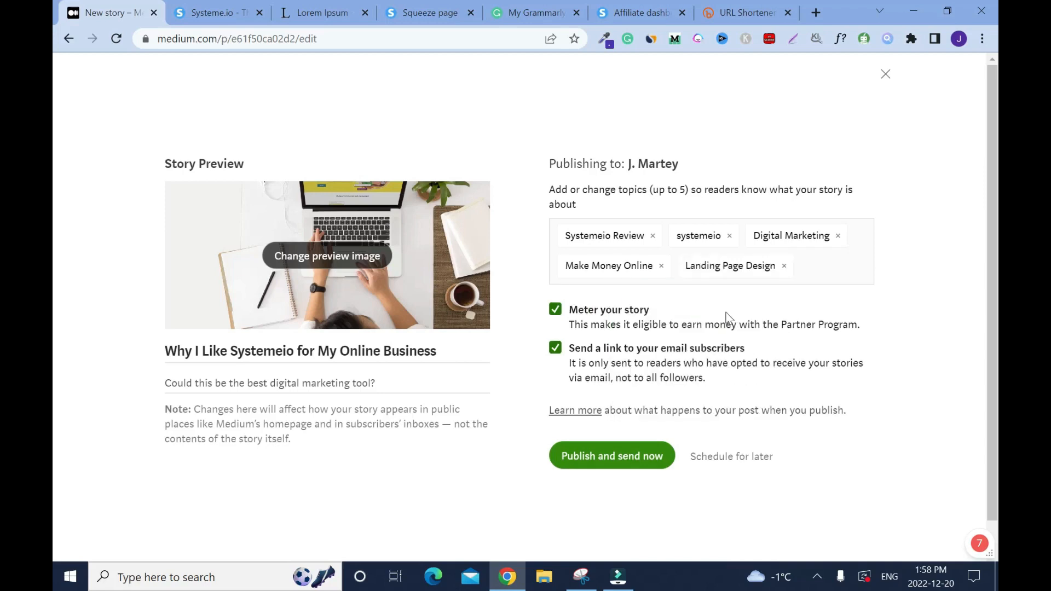